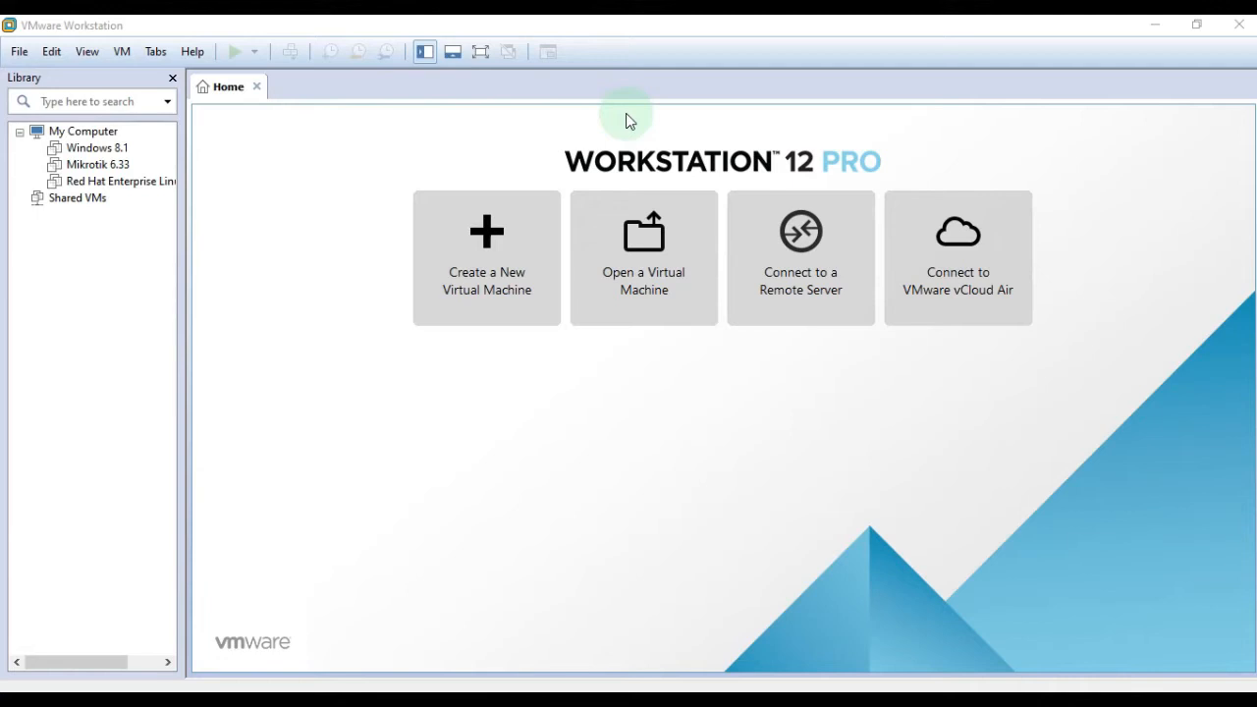
# Begin a Custom new VM wizard and set hardware compatibility to Workstation 8.x.
pyautogui.click(498, 230)
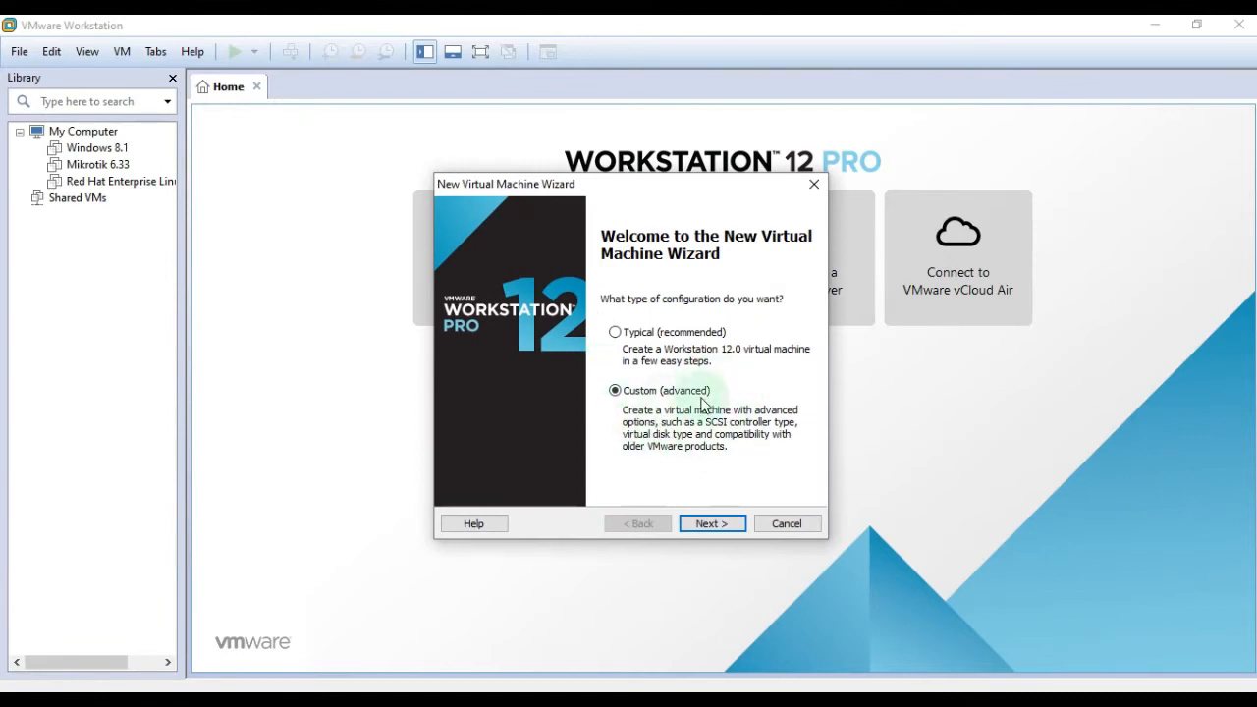
pyautogui.click(715, 524)
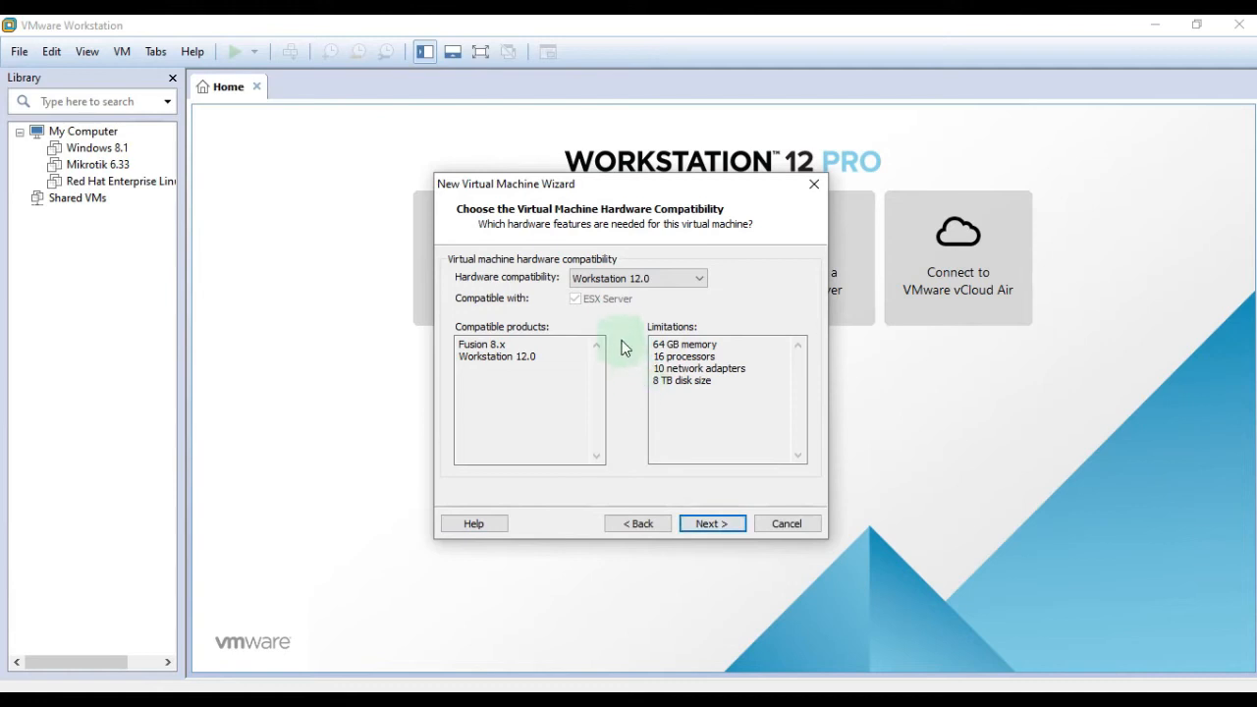
pyautogui.click(689, 280)
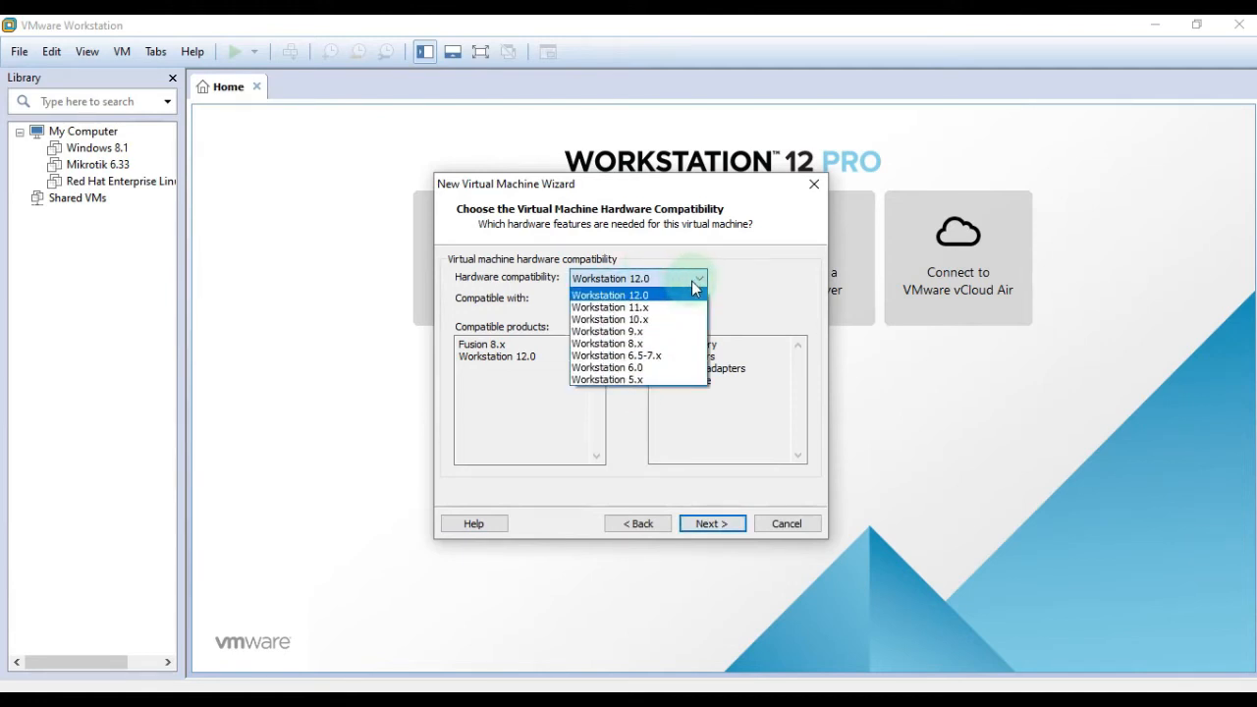
pyautogui.click(685, 344)
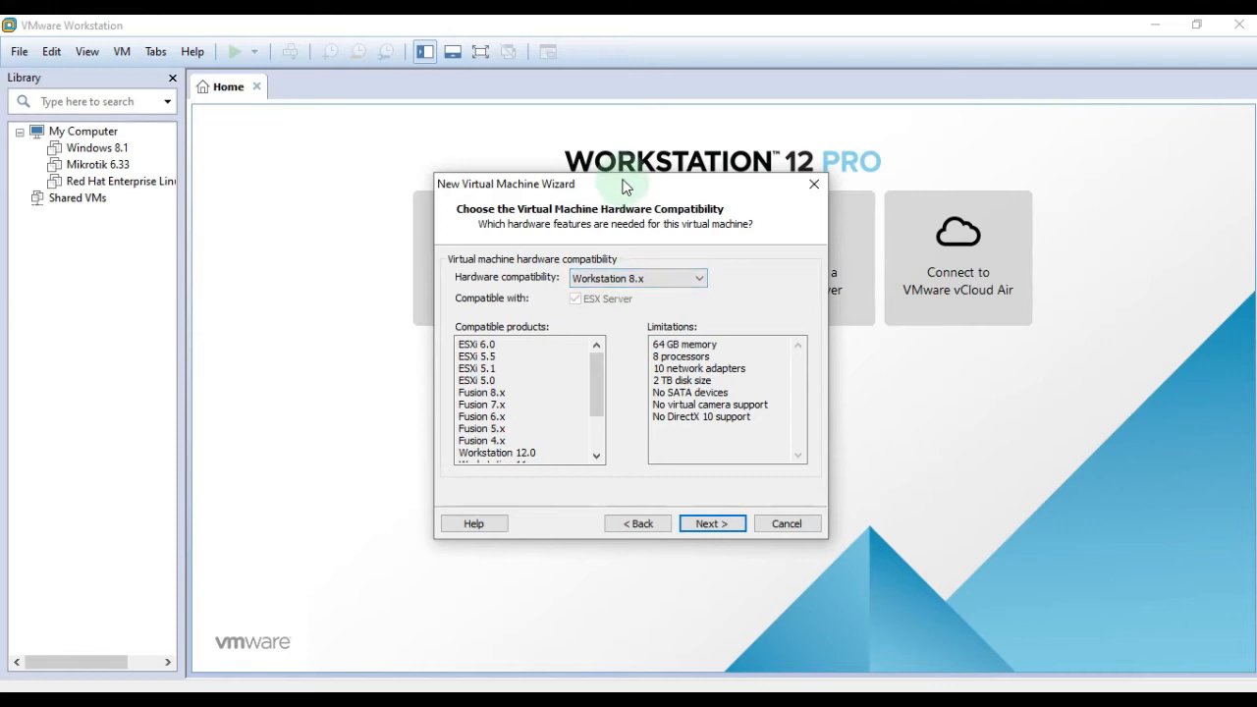
pyautogui.moveTo(626, 186); pyautogui.dragTo(633, 247)
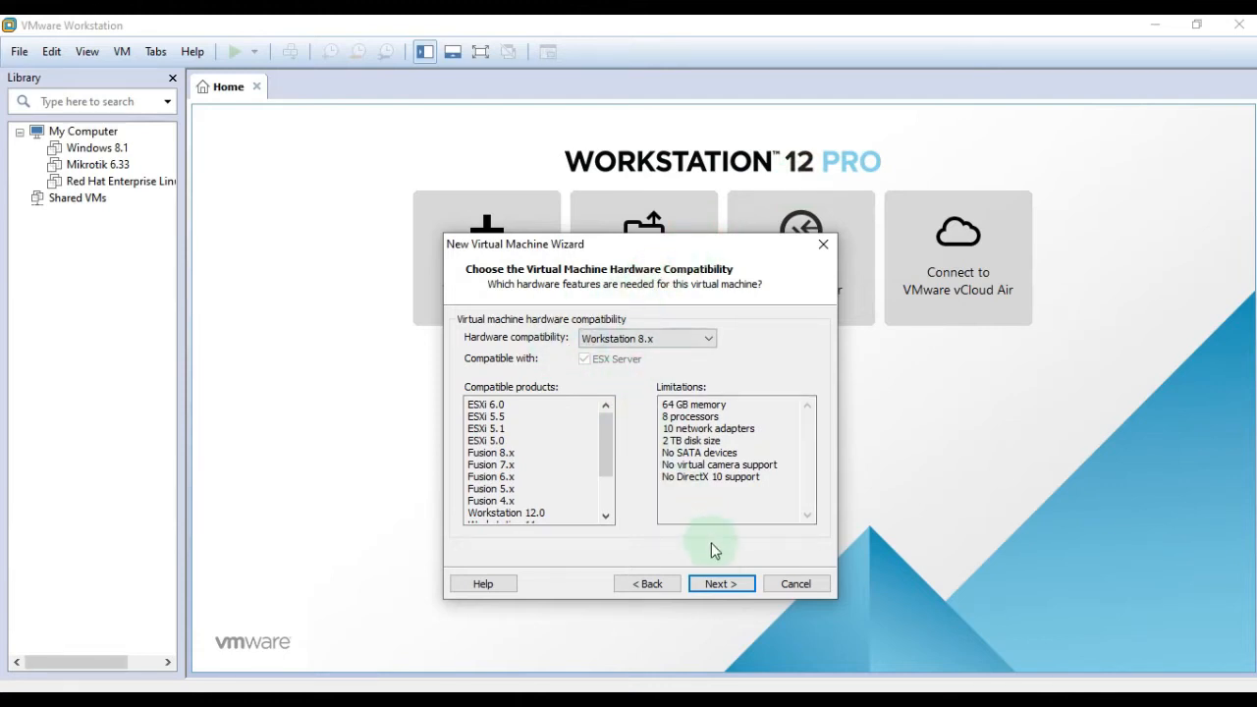
# Use the Windows.Server.2008.R2SP1 ISO from the Desktop as the installer disc image.
pyautogui.click(721, 585)
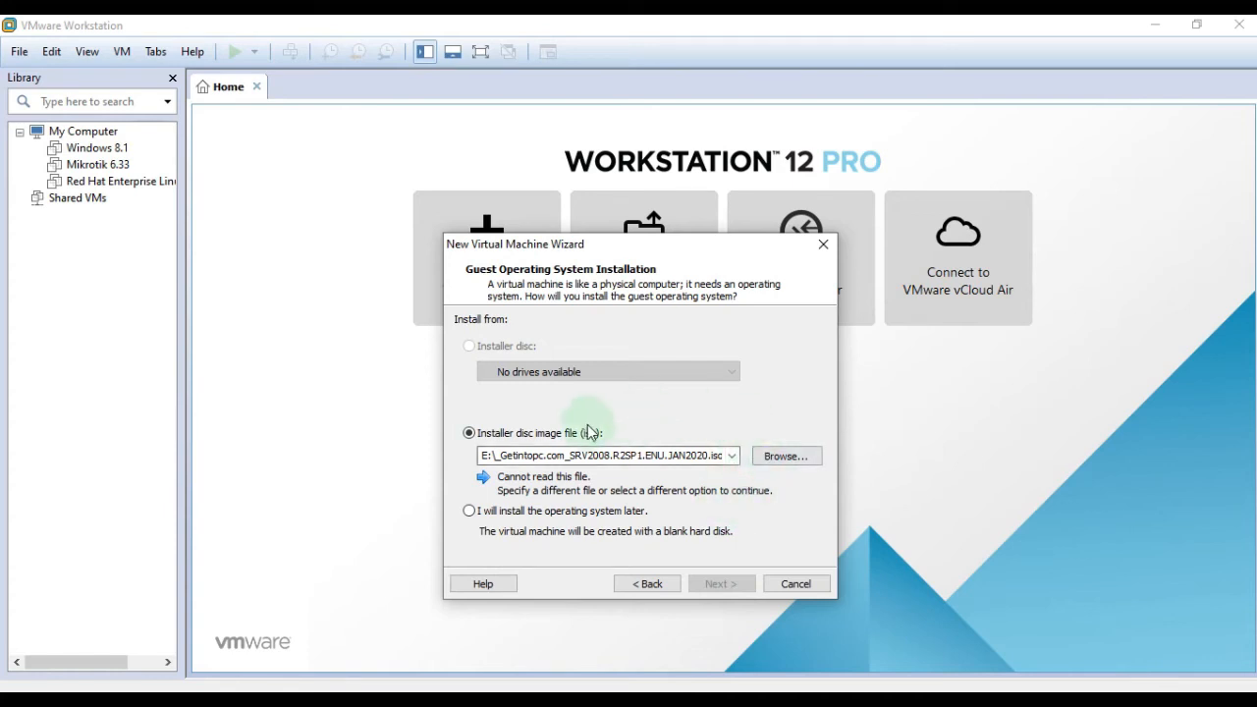
pyautogui.click(789, 458)
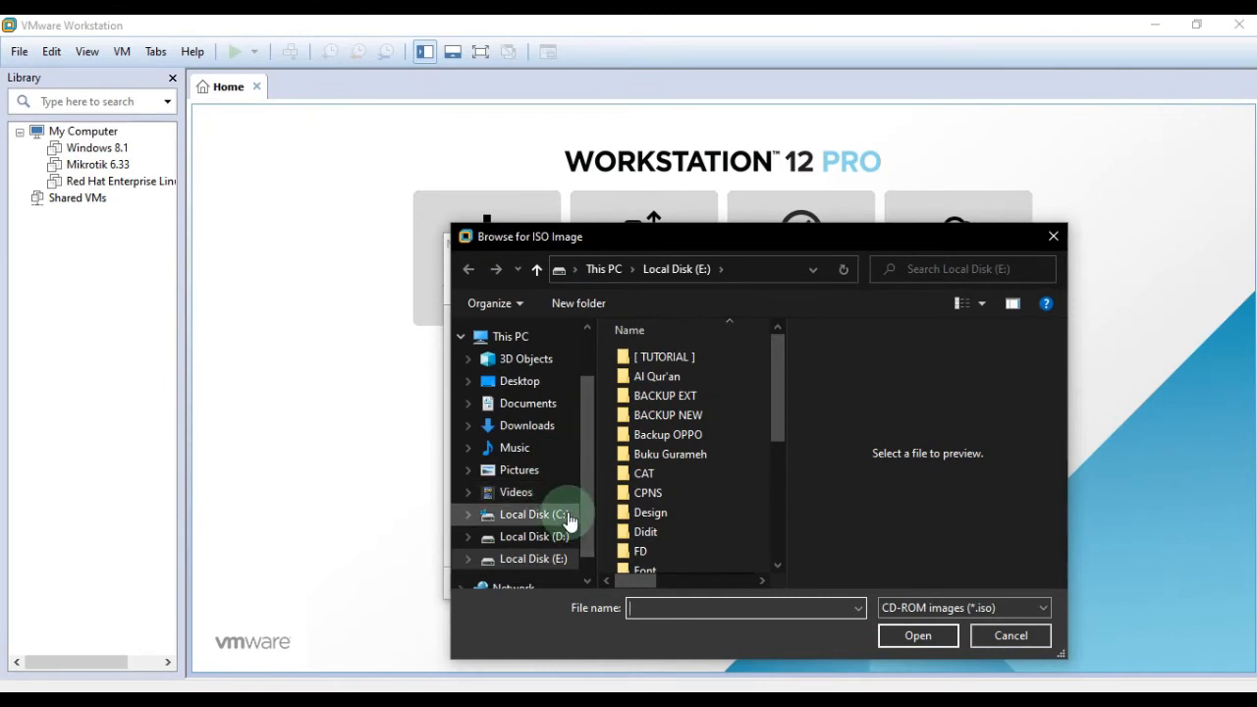
pyautogui.click(554, 381)
pyautogui.click(639, 383)
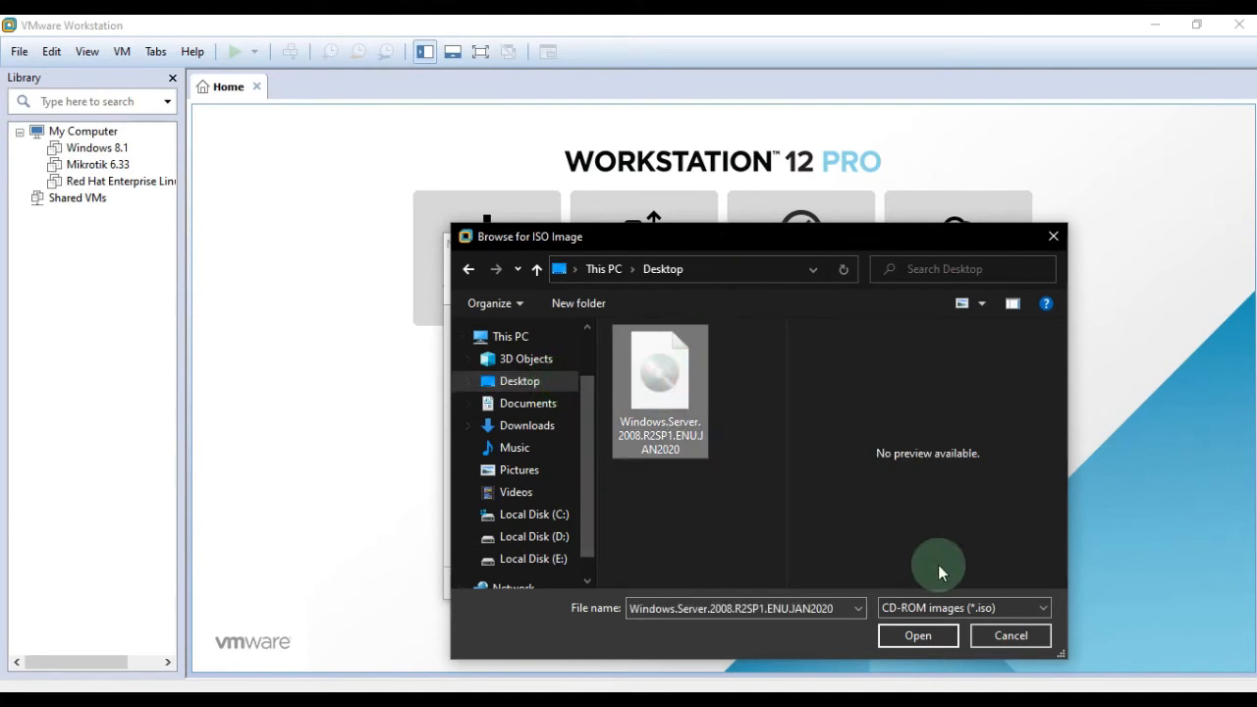
pyautogui.click(1009, 634)
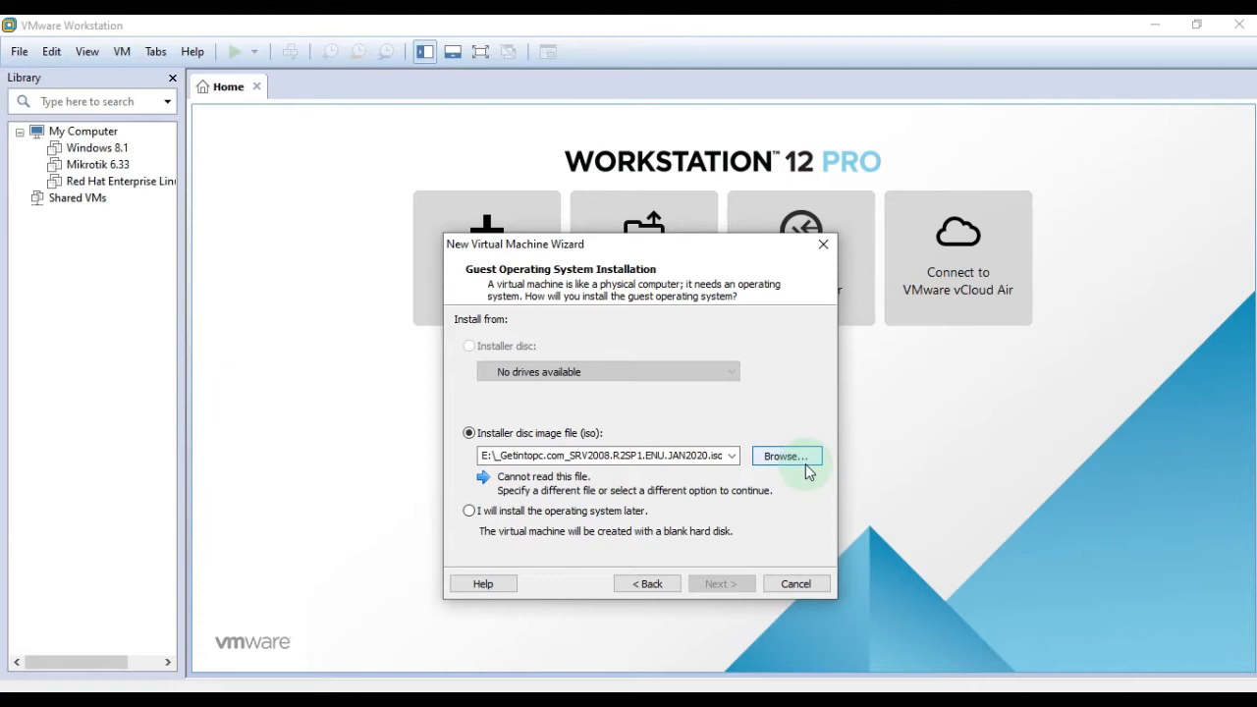
pyautogui.click(804, 463)
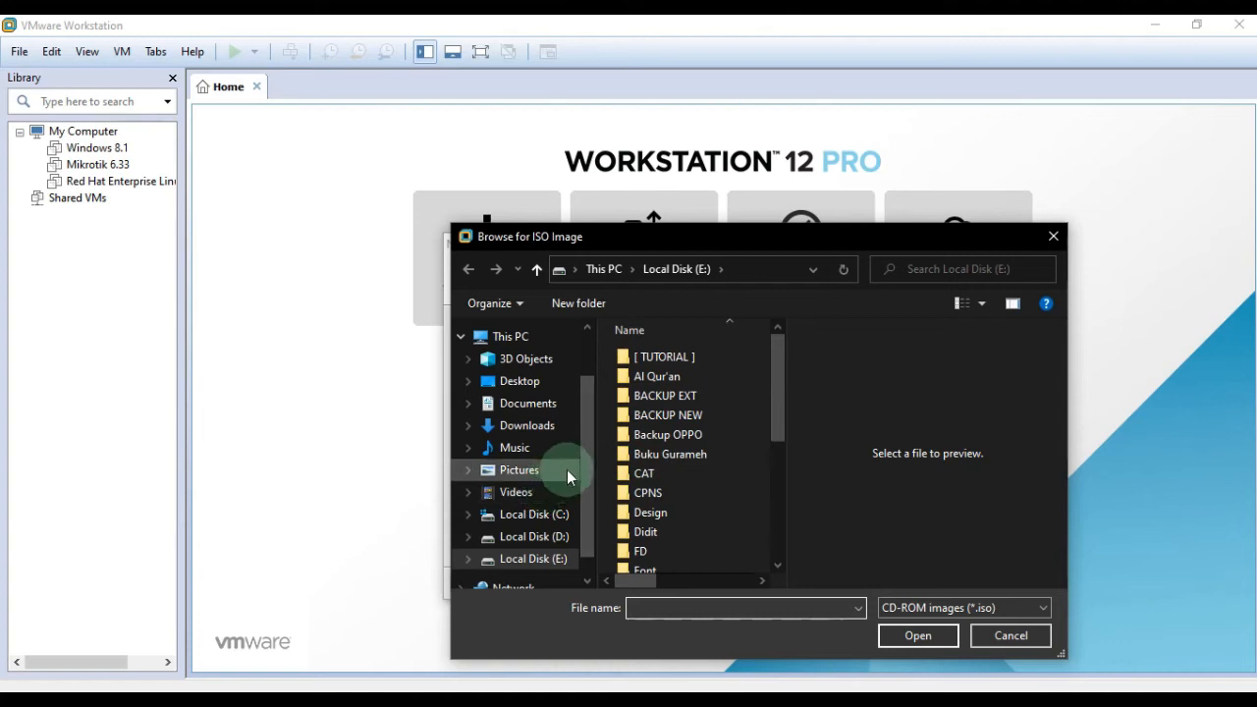
pyautogui.click(997, 635)
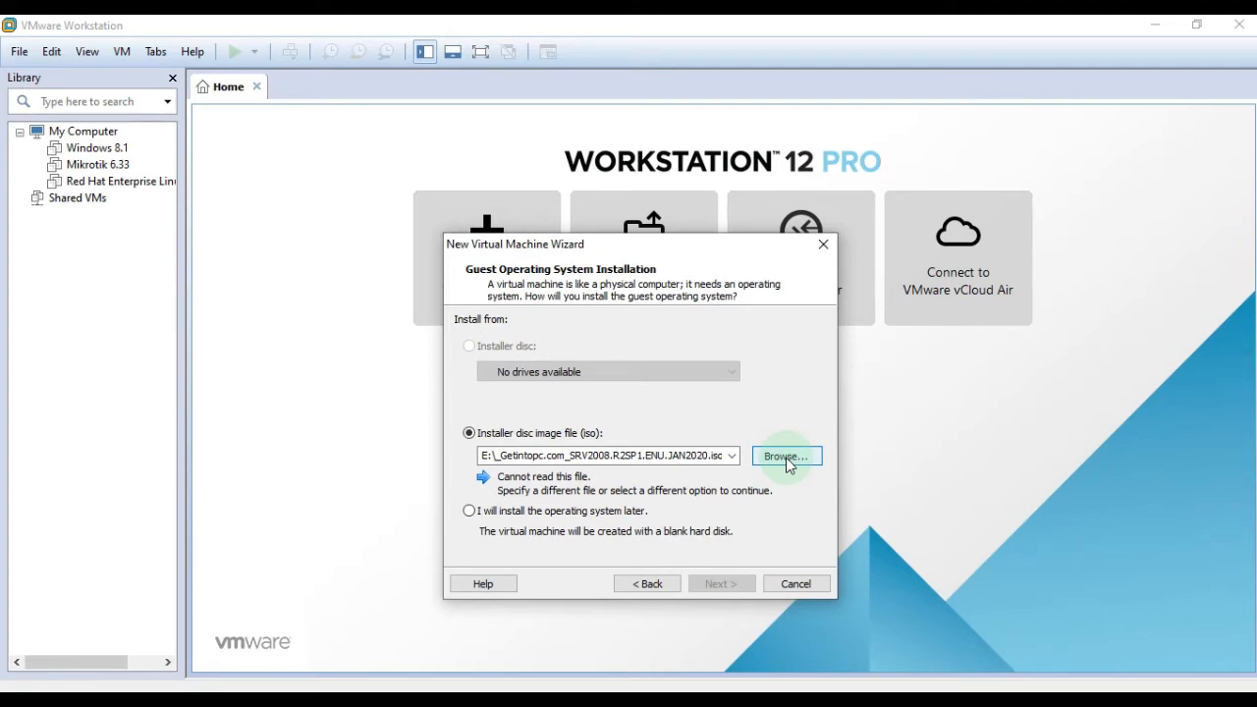
pyautogui.click(794, 467)
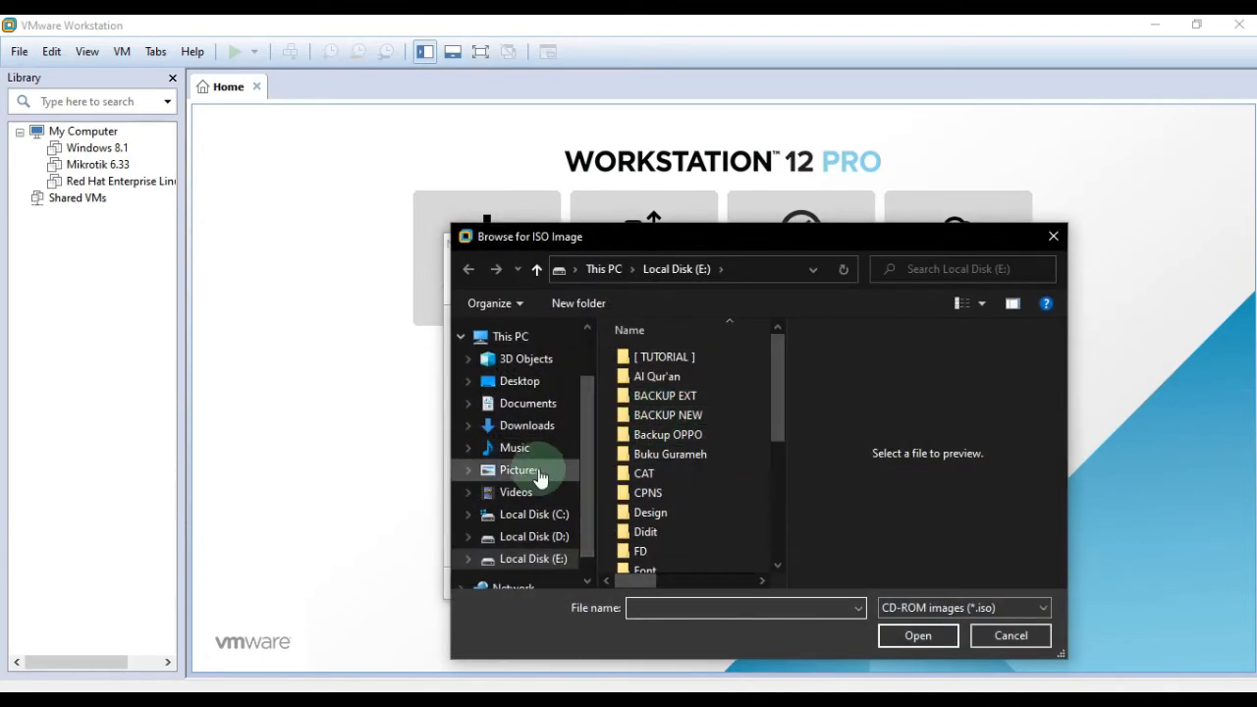
pyautogui.click(542, 386)
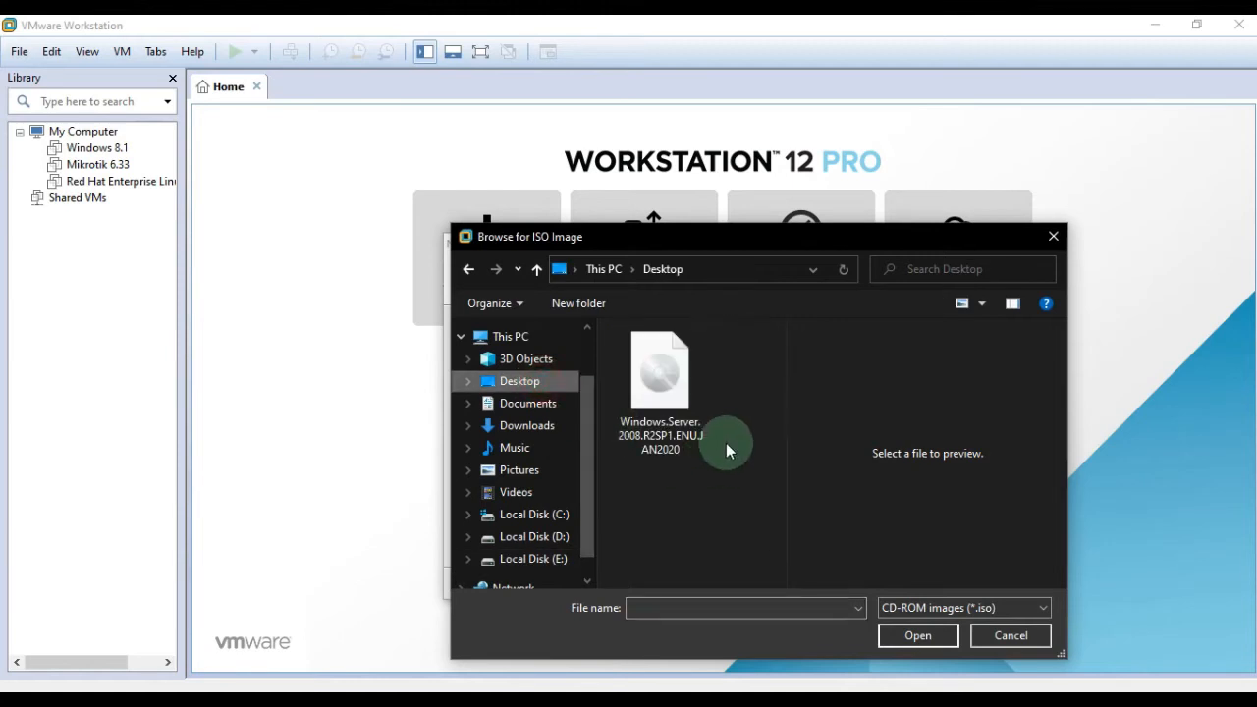
pyautogui.click(660, 388)
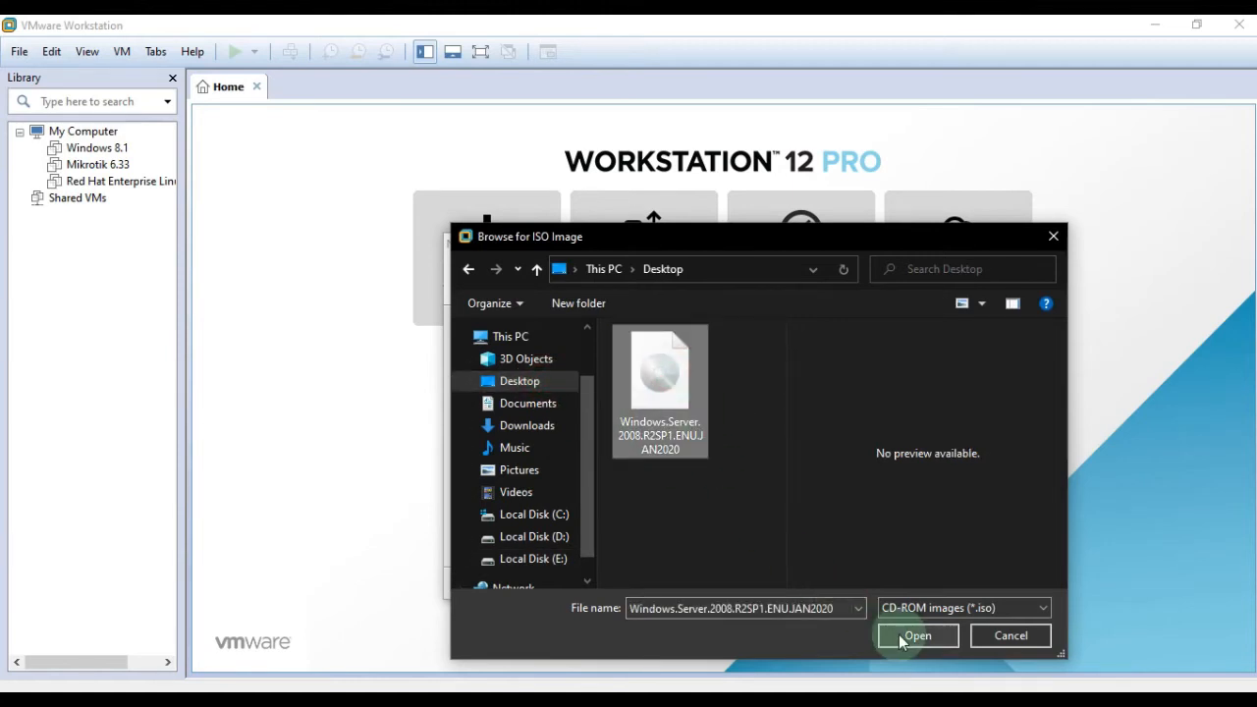
pyautogui.click(902, 637)
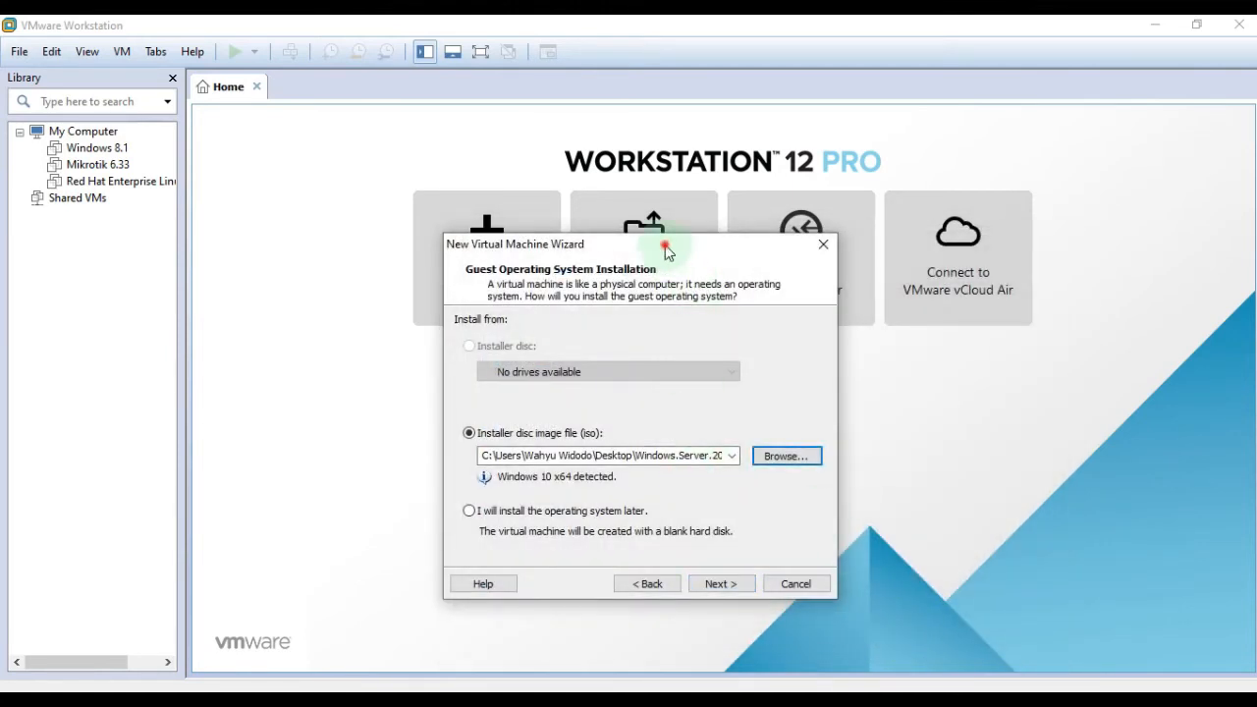
pyautogui.moveTo(666, 252); pyautogui.dragTo(700, 146)
pyautogui.click(756, 478)
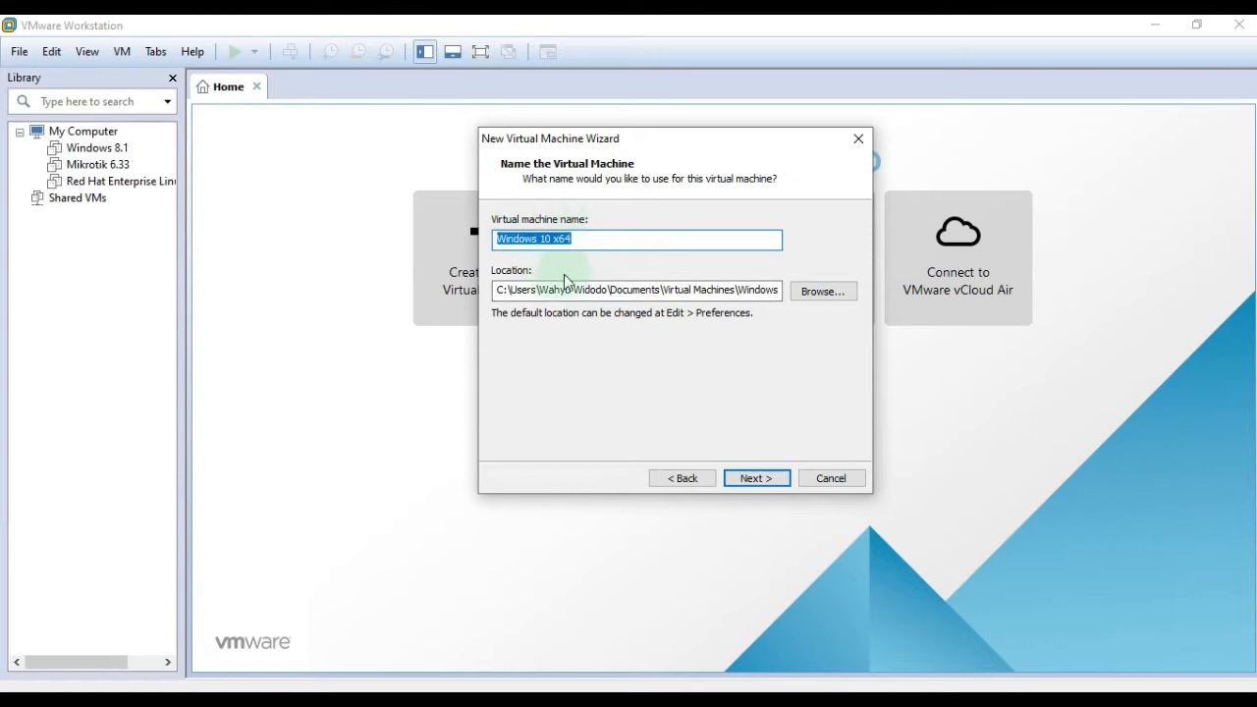
# Accept the default VM name and location, BIOS firmware, and one processor with one core.
pyautogui.click(765, 482)
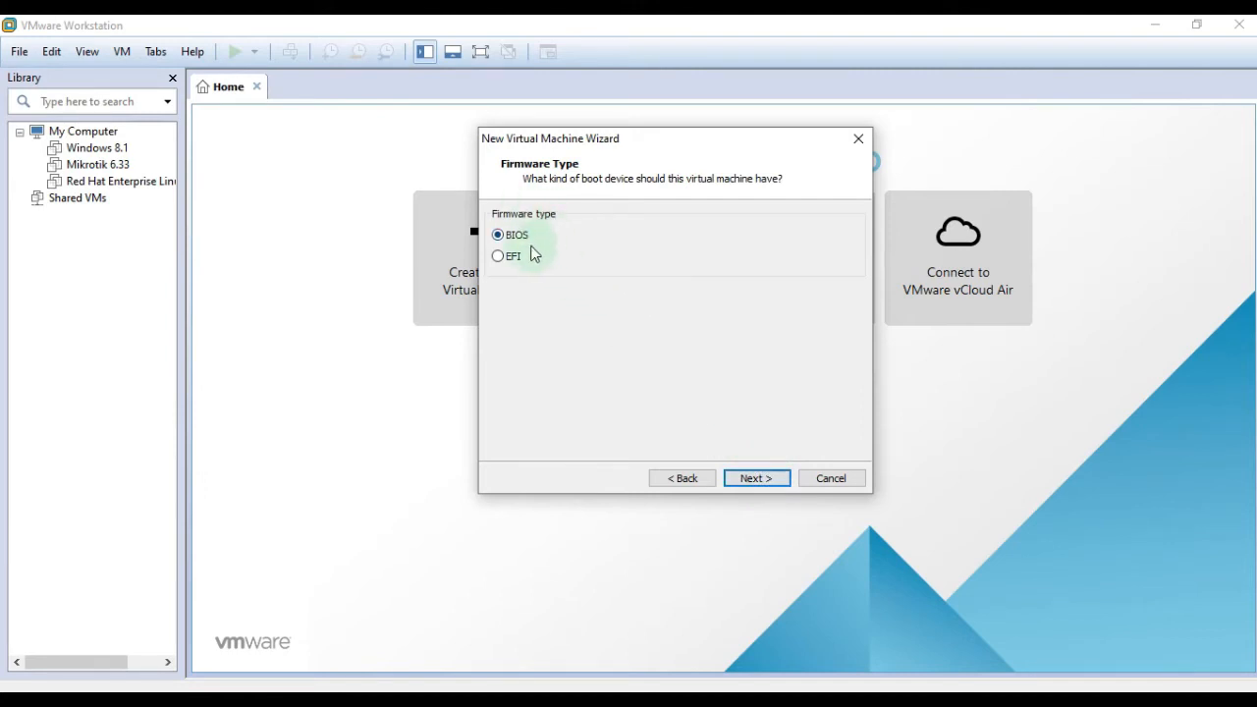
pyautogui.click(758, 478)
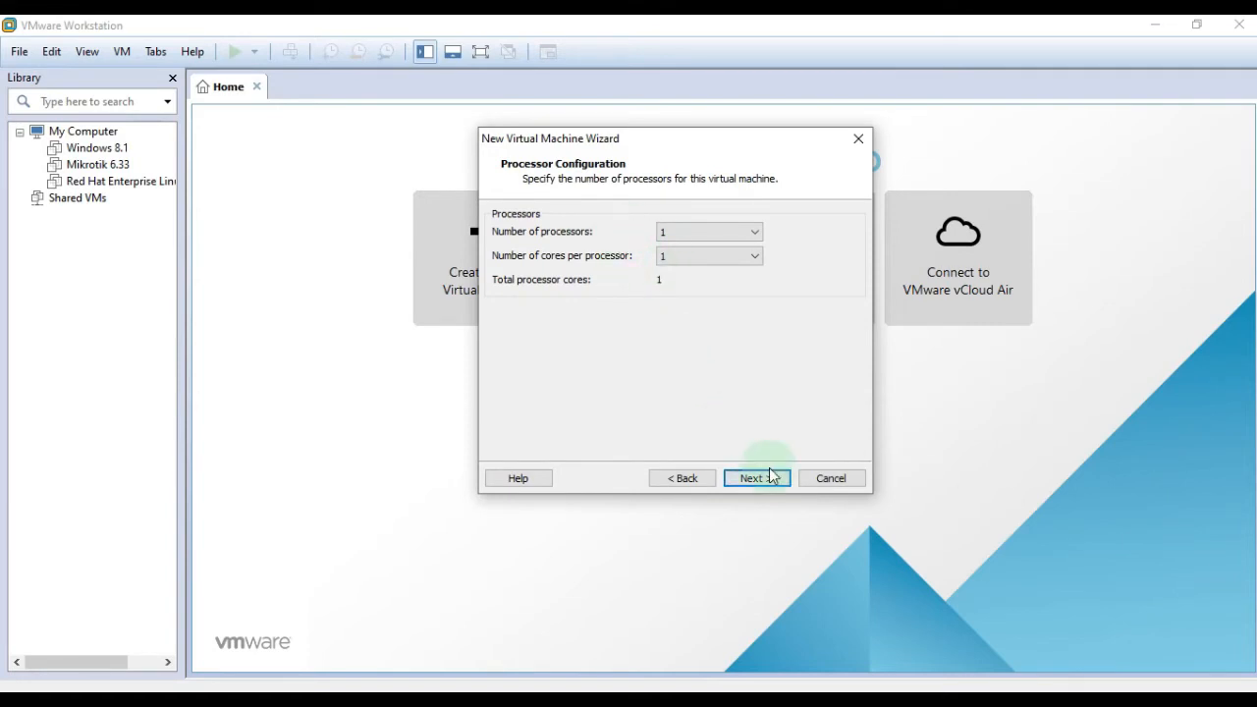
pyautogui.click(774, 477)
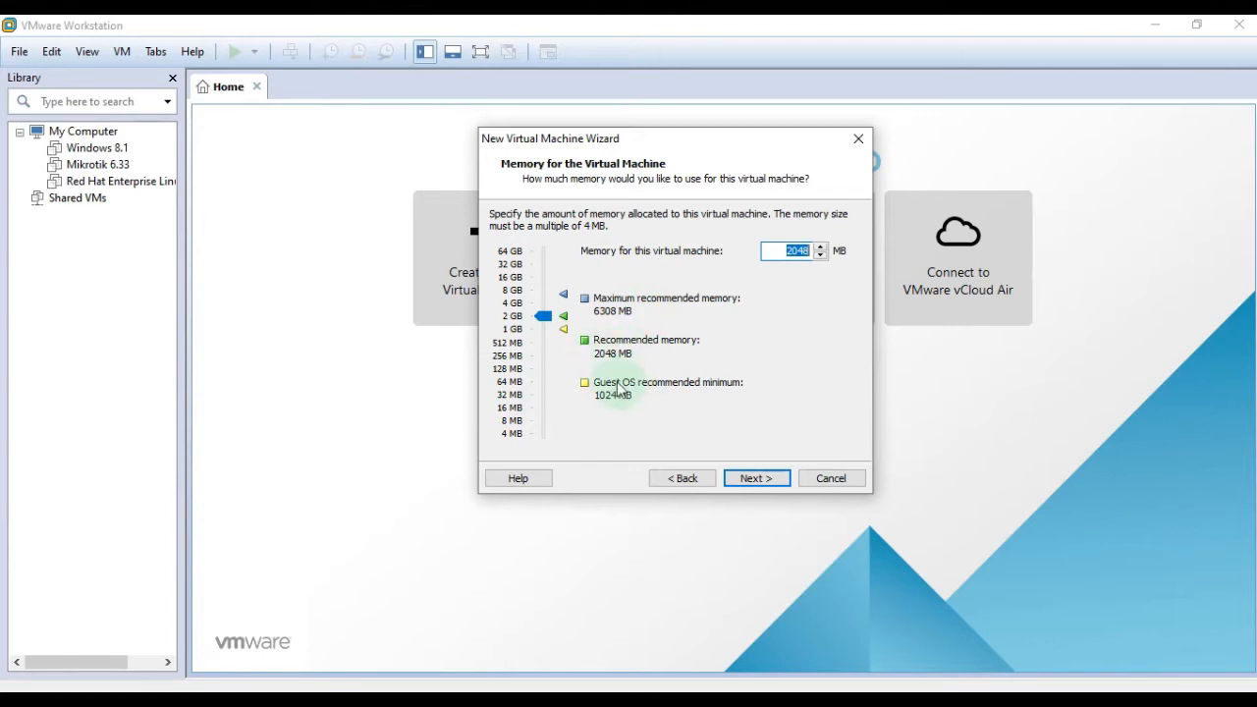
# Set memory to 1024 MB, keeping NAT networking and the LSI Logic SAS controller.
pyautogui.moveTo(548, 317); pyautogui.dragTo(551, 328)
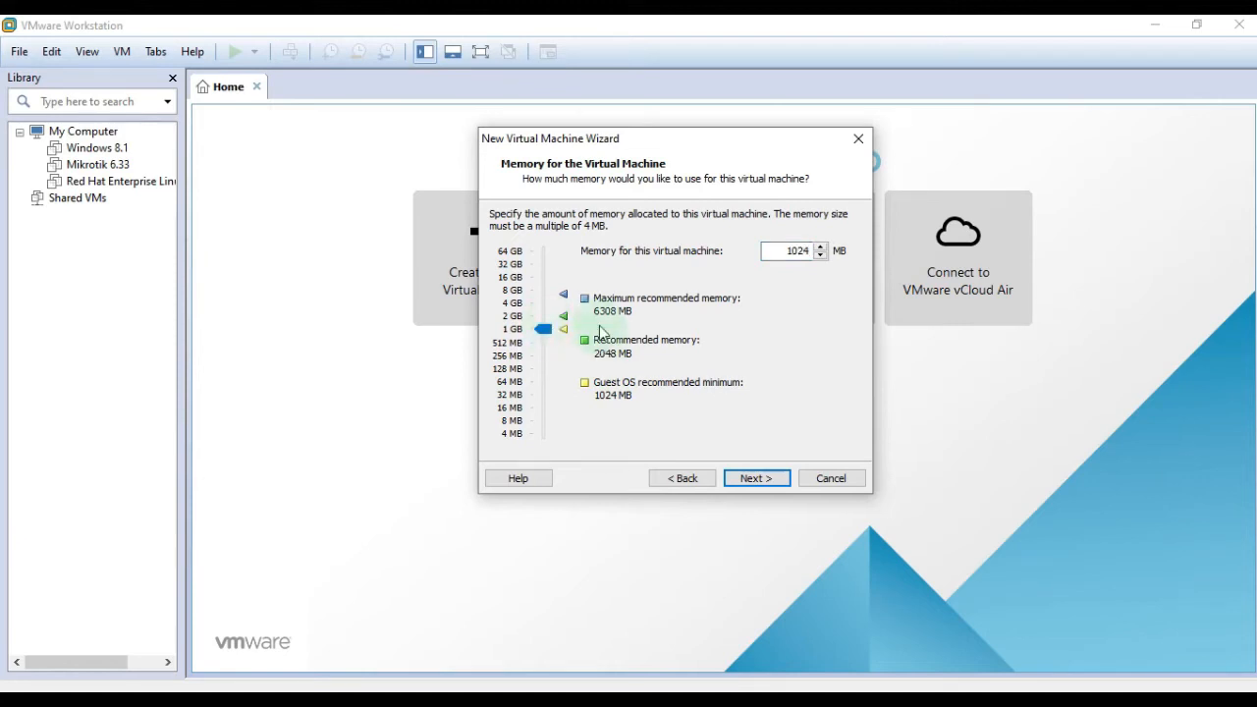
pyautogui.click(750, 478)
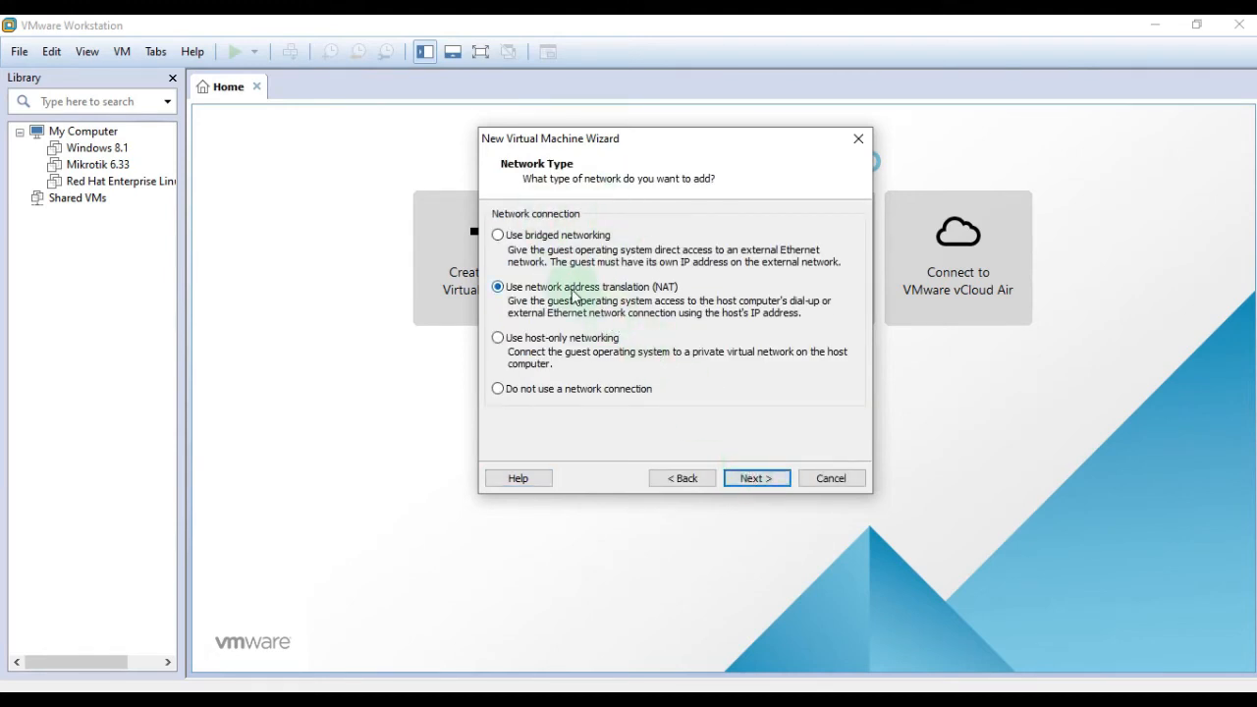
pyautogui.click(761, 479)
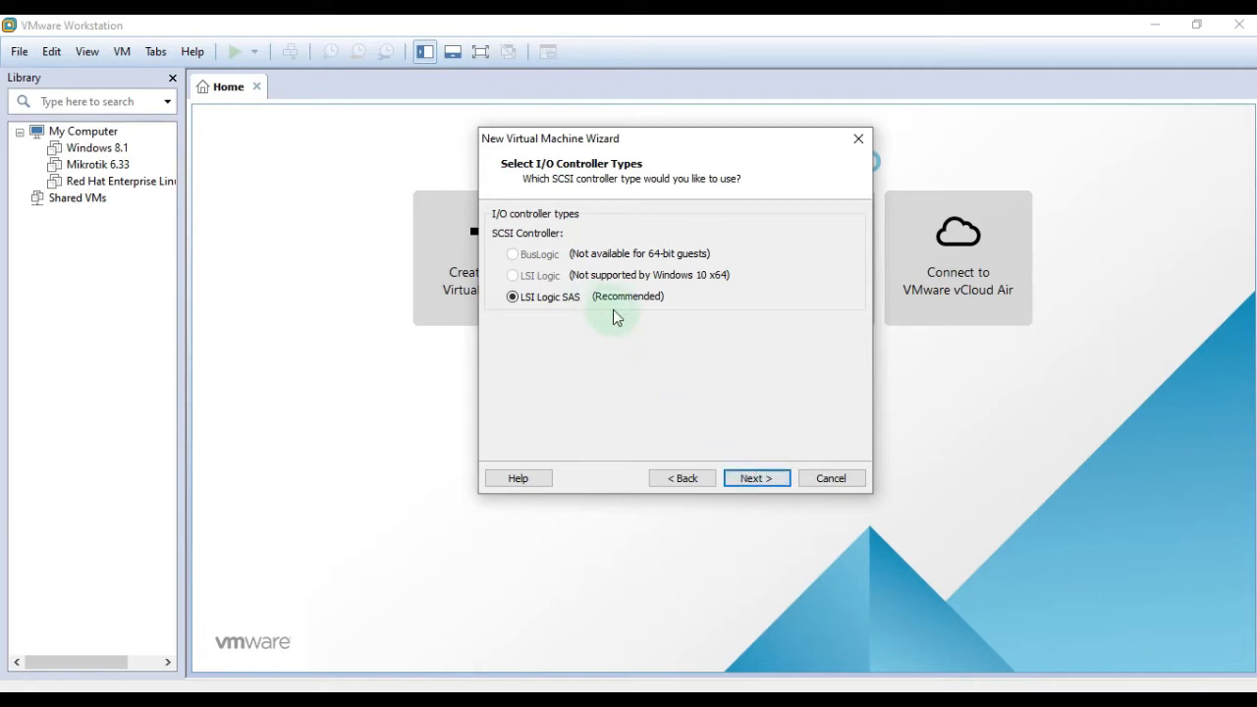
pyautogui.click(767, 478)
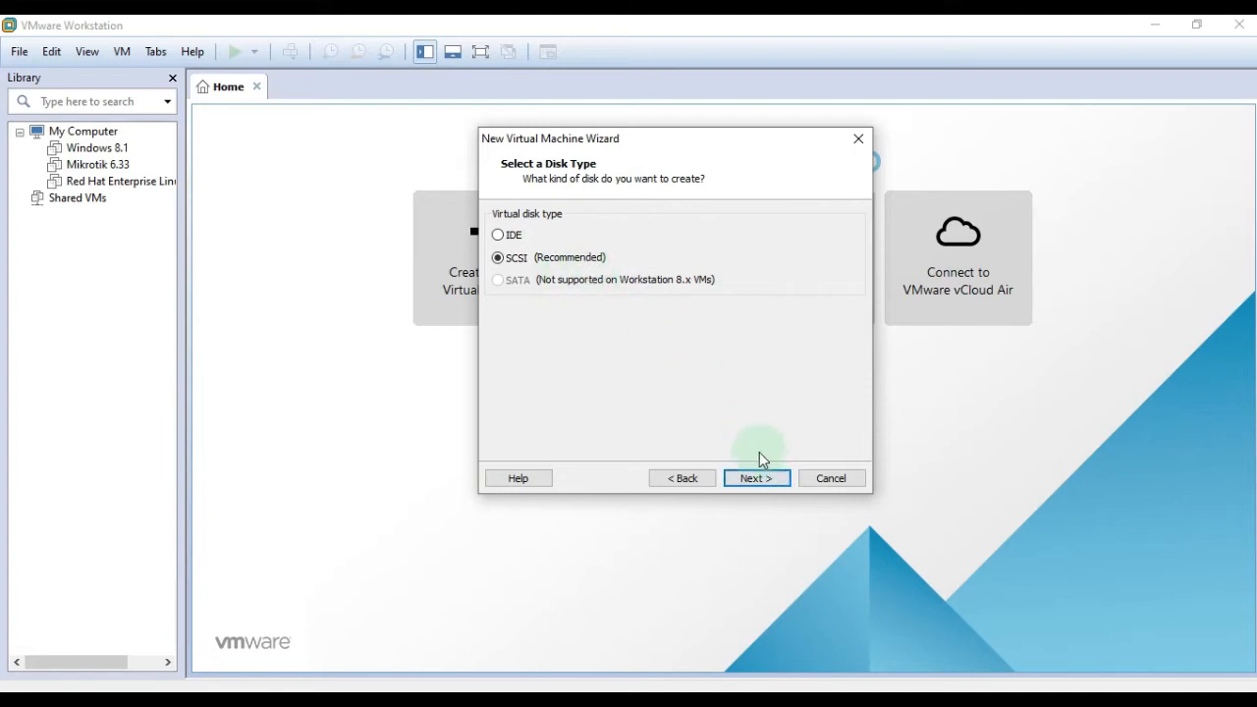
# Keep the SCSI disk type, create a new 20 GB virtual disk, and finish creating the VM.
pyautogui.click(769, 478)
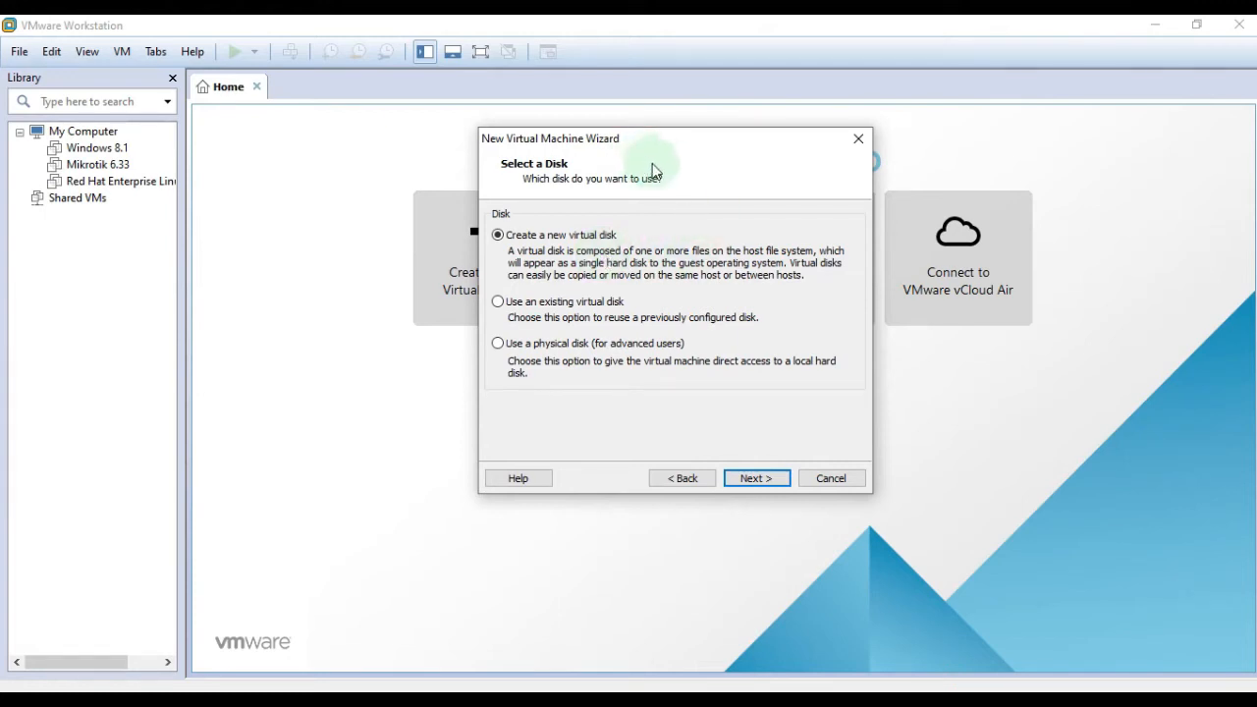
pyautogui.click(766, 479)
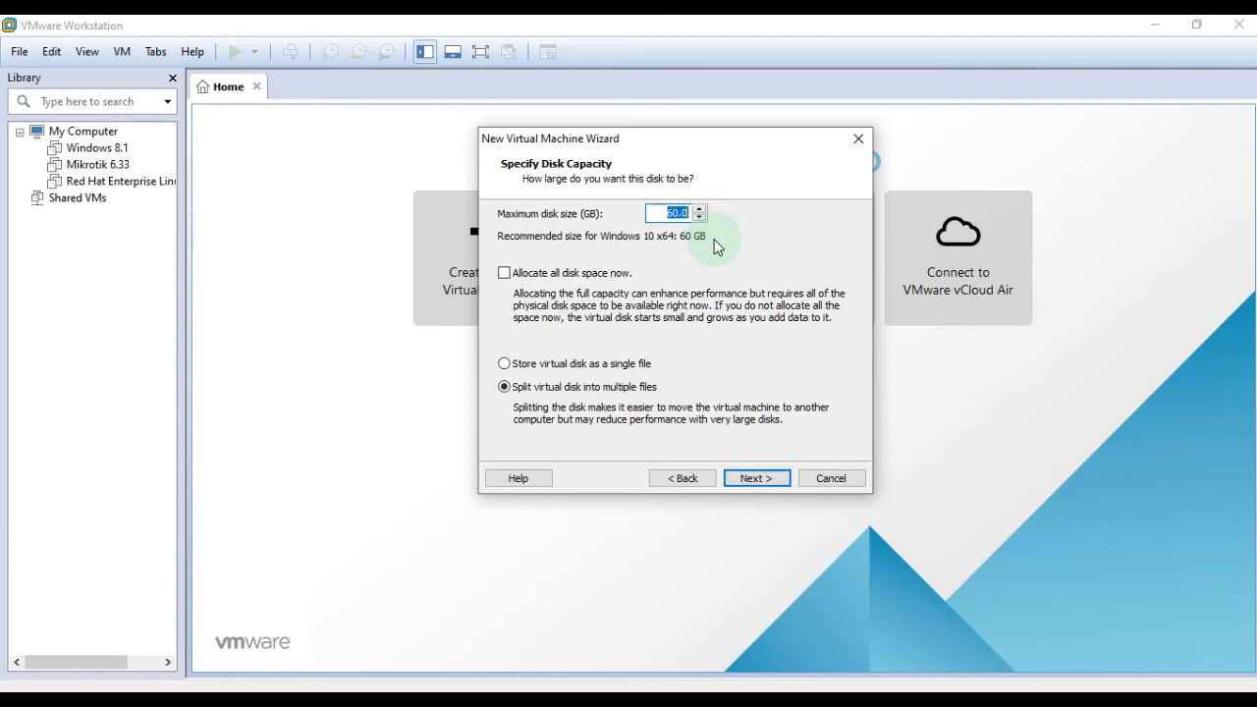
pyautogui.write('20')
pyautogui.click(761, 478)
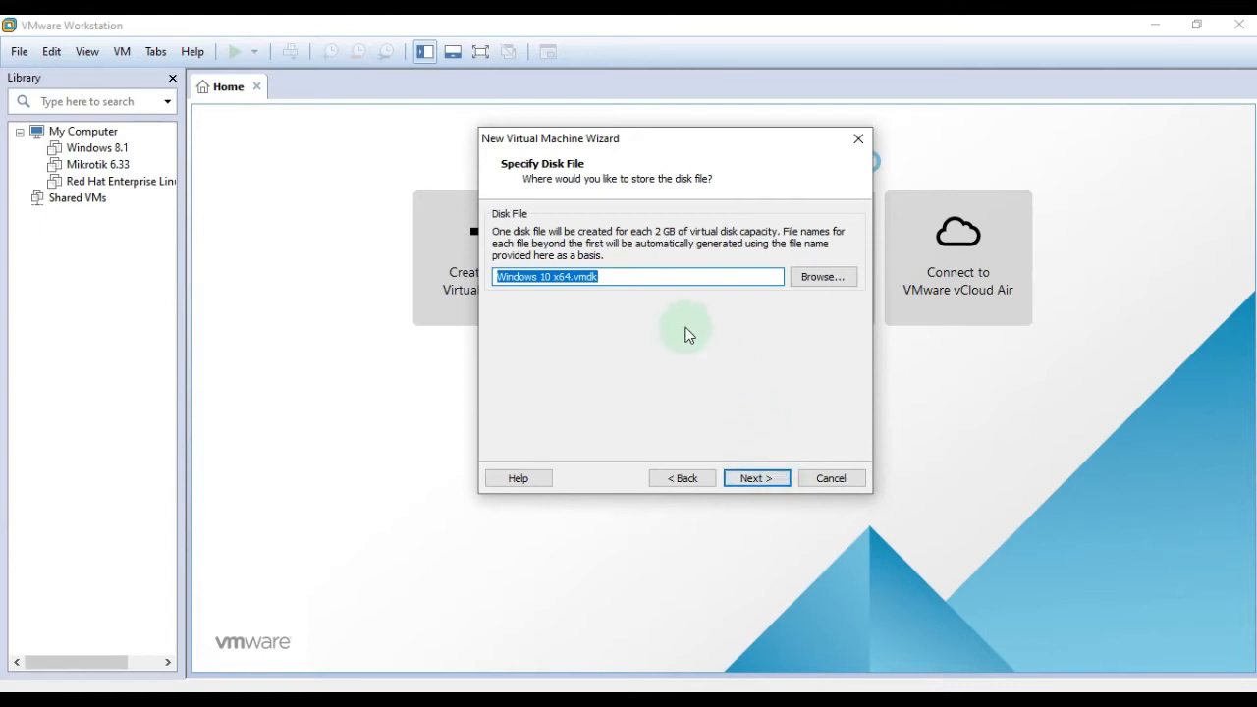
pyautogui.click(756, 478)
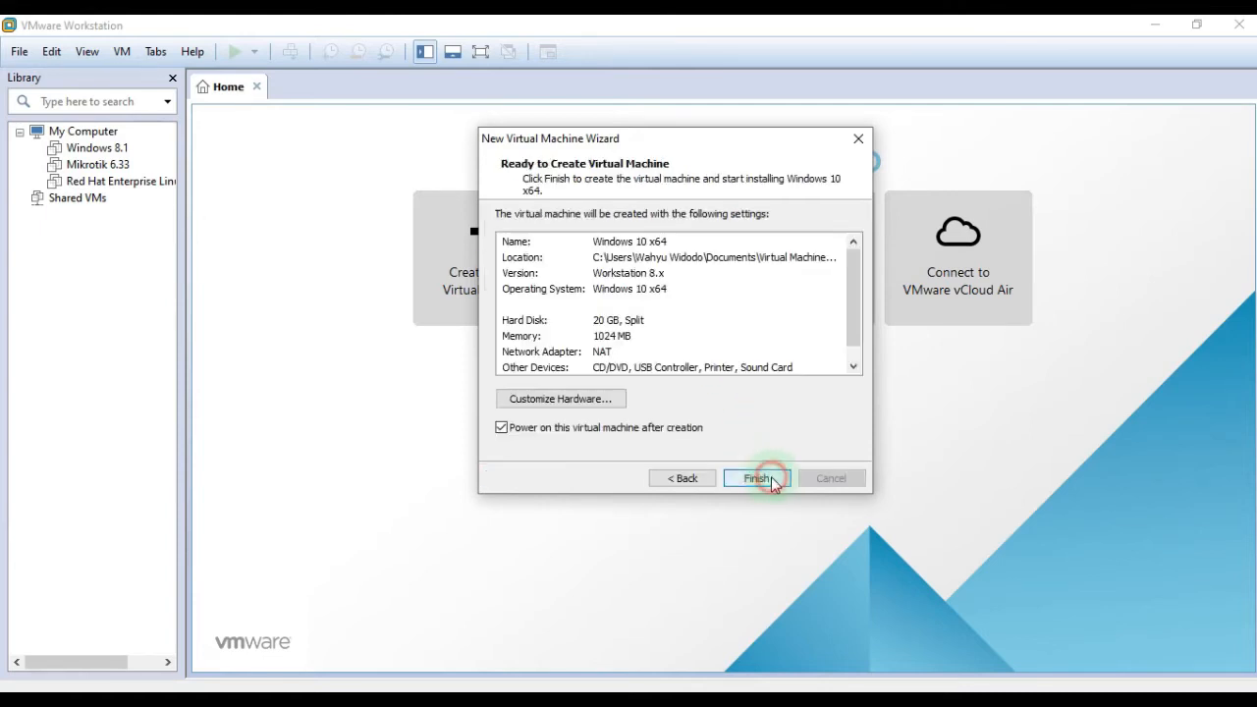
pyautogui.click(776, 477)
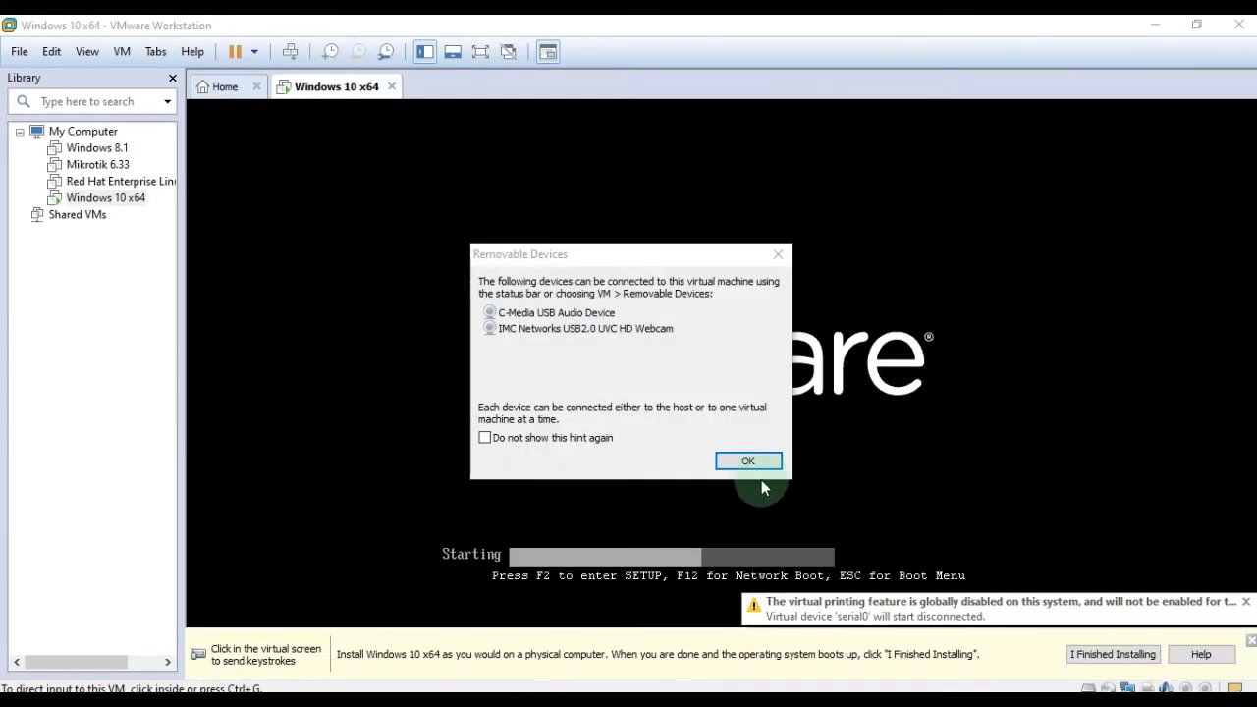
# Dismiss the Removable Devices notice and the install hint bar while the VM boots.
pyautogui.click(747, 460)
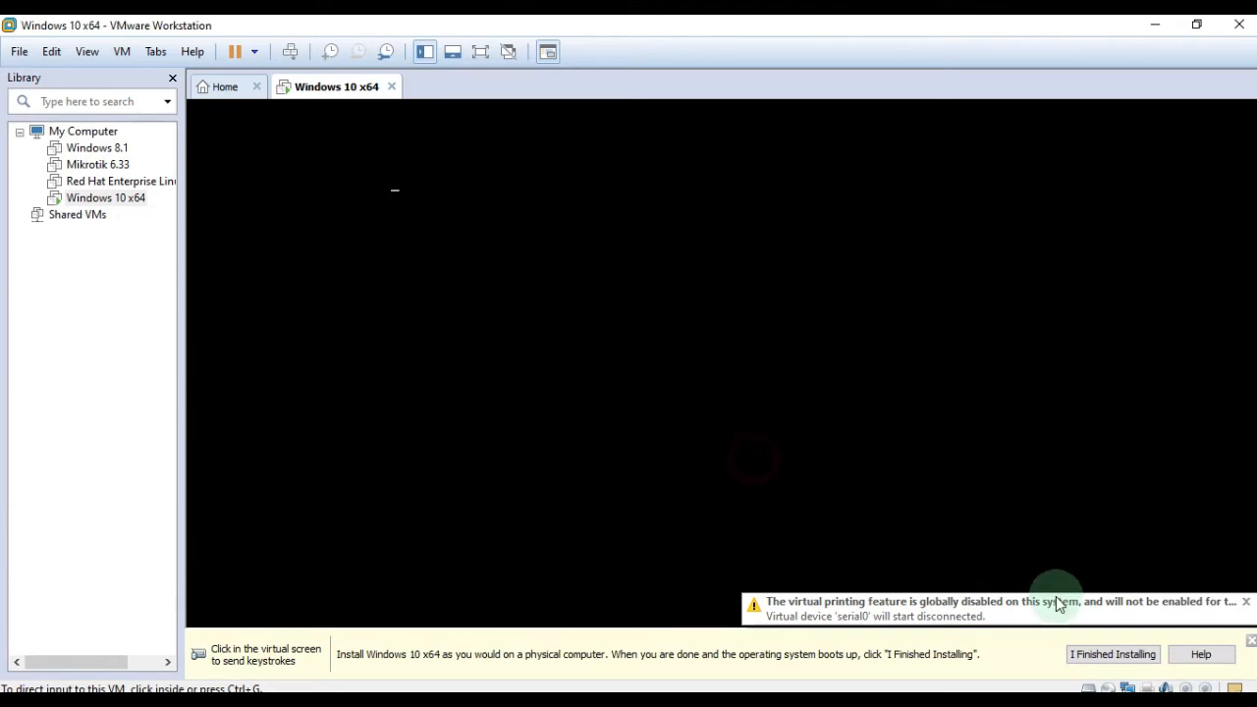
pyautogui.click(1251, 641)
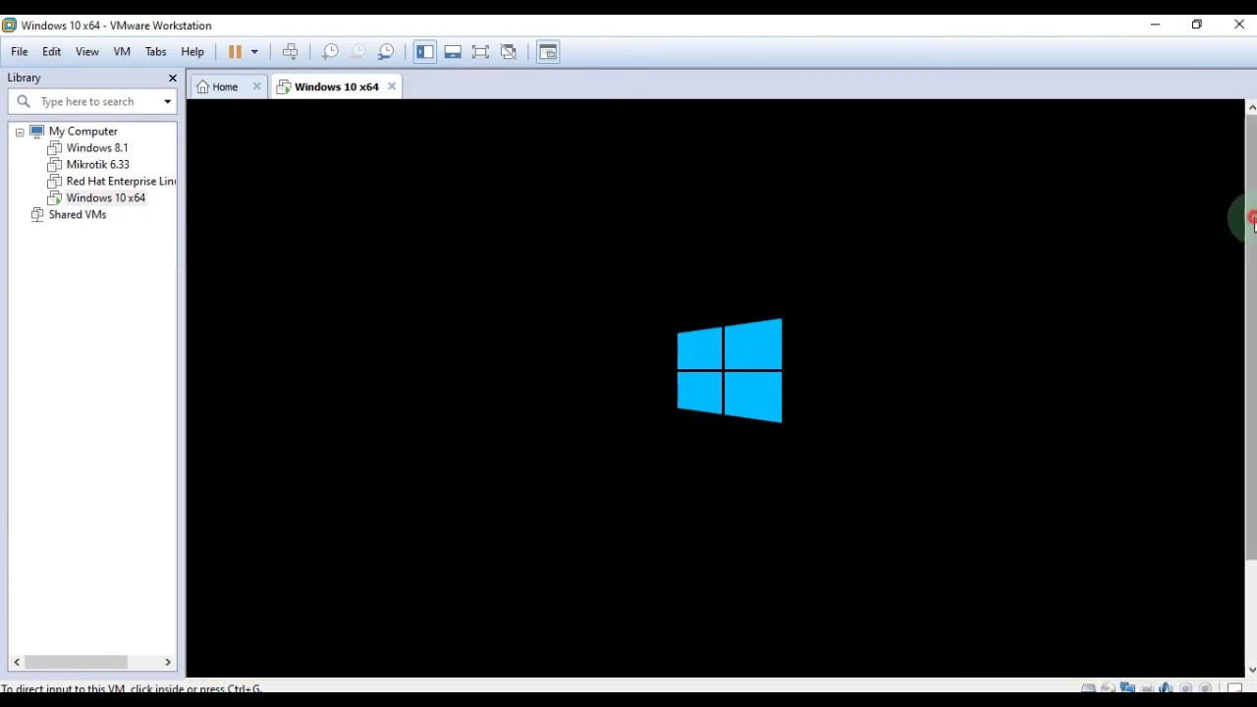
pyautogui.moveTo(1247, 219); pyautogui.dragTo(1252, 280)
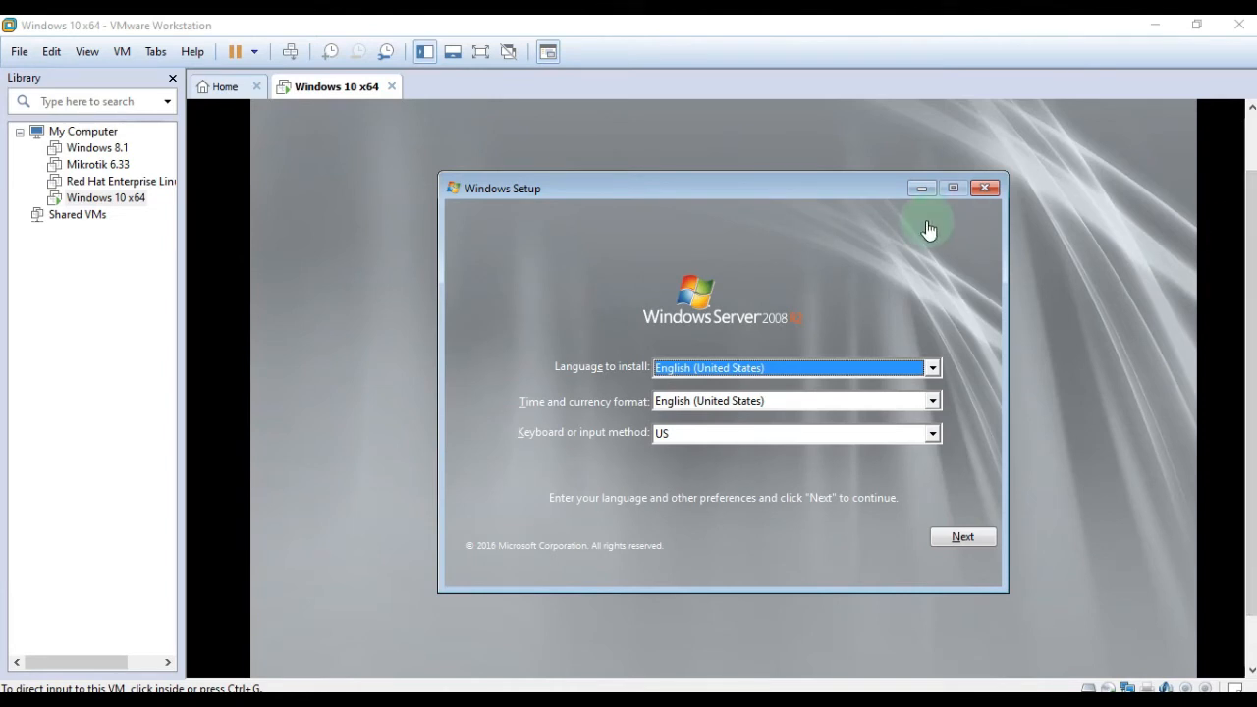
# Accept the default language and keyboard settings, then start Install now.
pyautogui.click(966, 543)
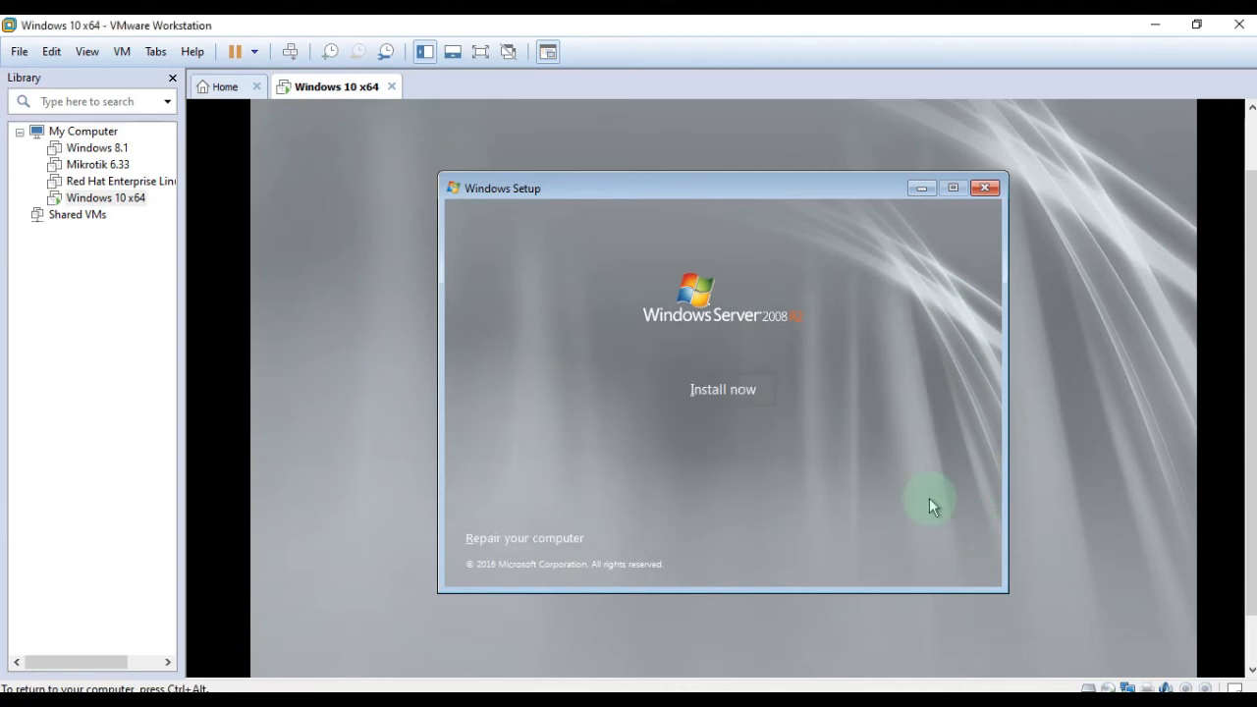
pyautogui.click(760, 390)
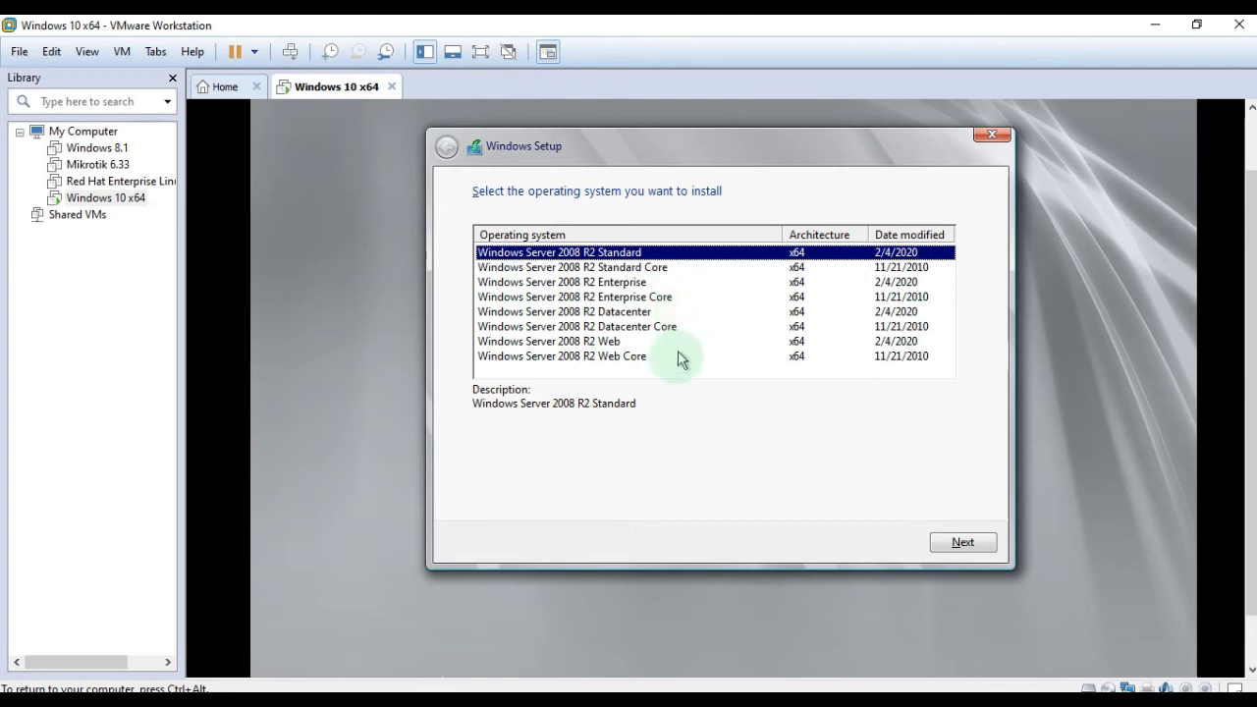
# Keep Windows Server 2008 R2 Standard (x64) selected and continue to the license terms.
pyautogui.hotkey('ctrl', 'alt')
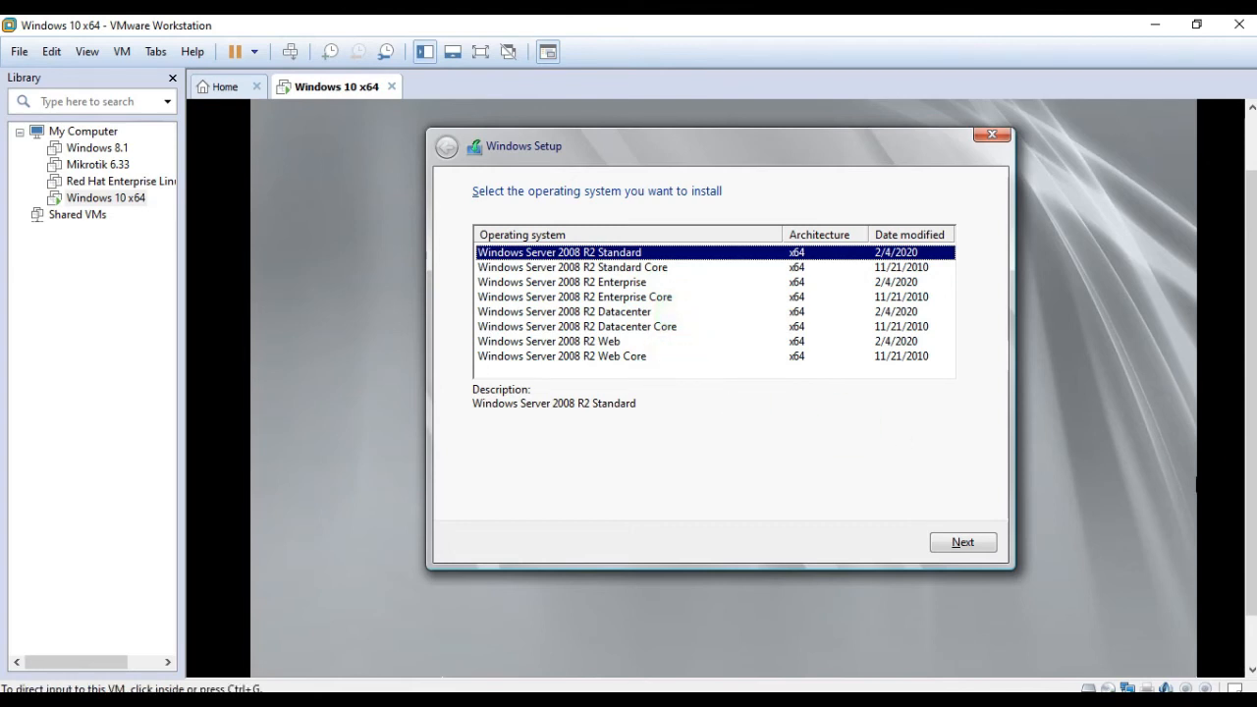
pyautogui.click(673, 360)
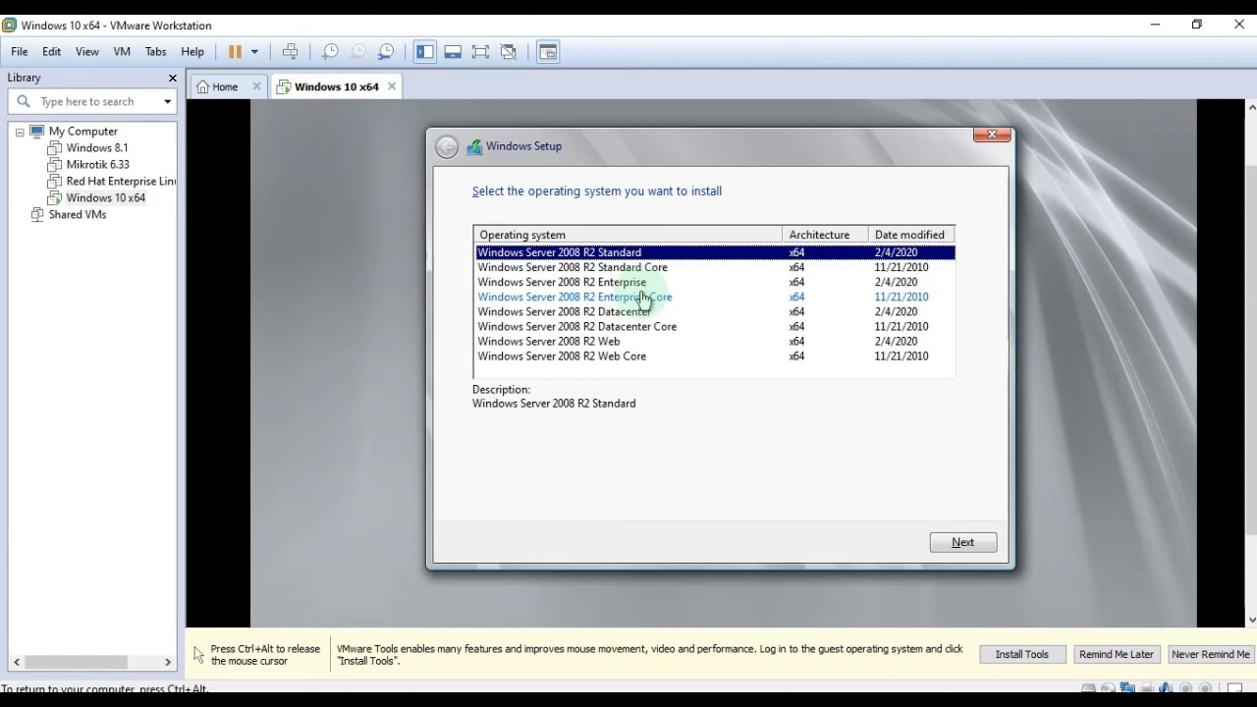
pyautogui.hotkey('ctrl', 'alt')
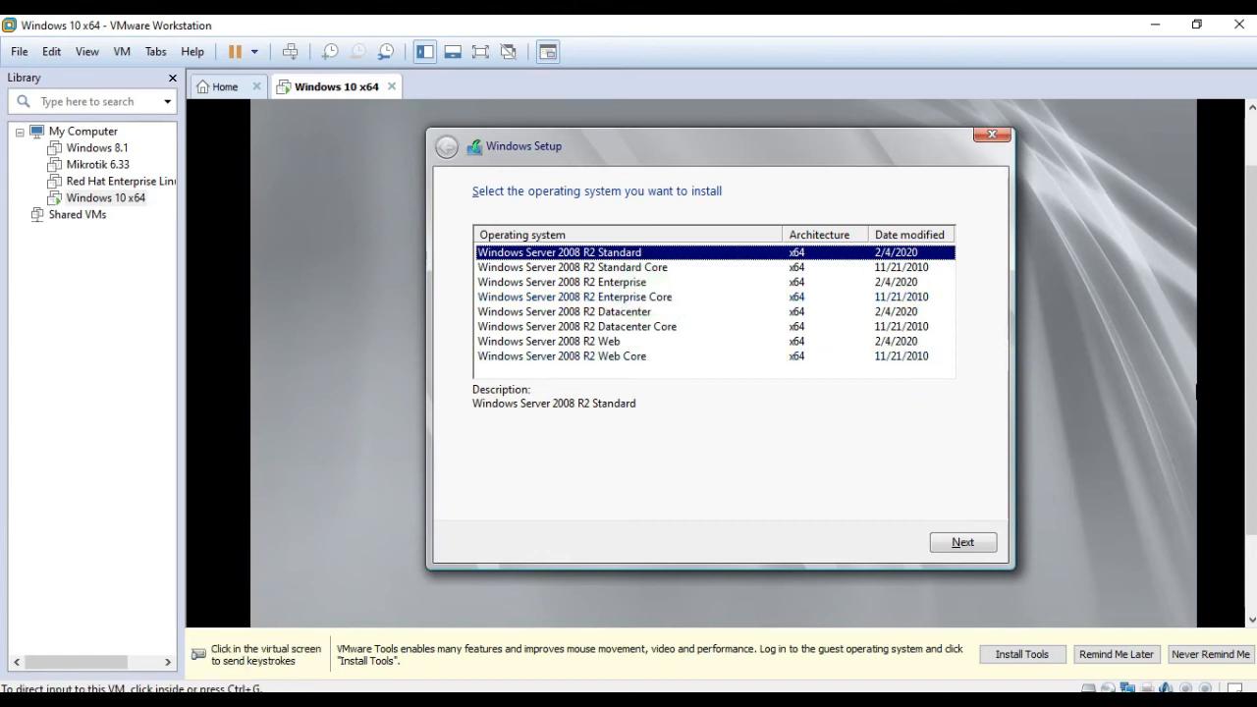
pyautogui.click(785, 391)
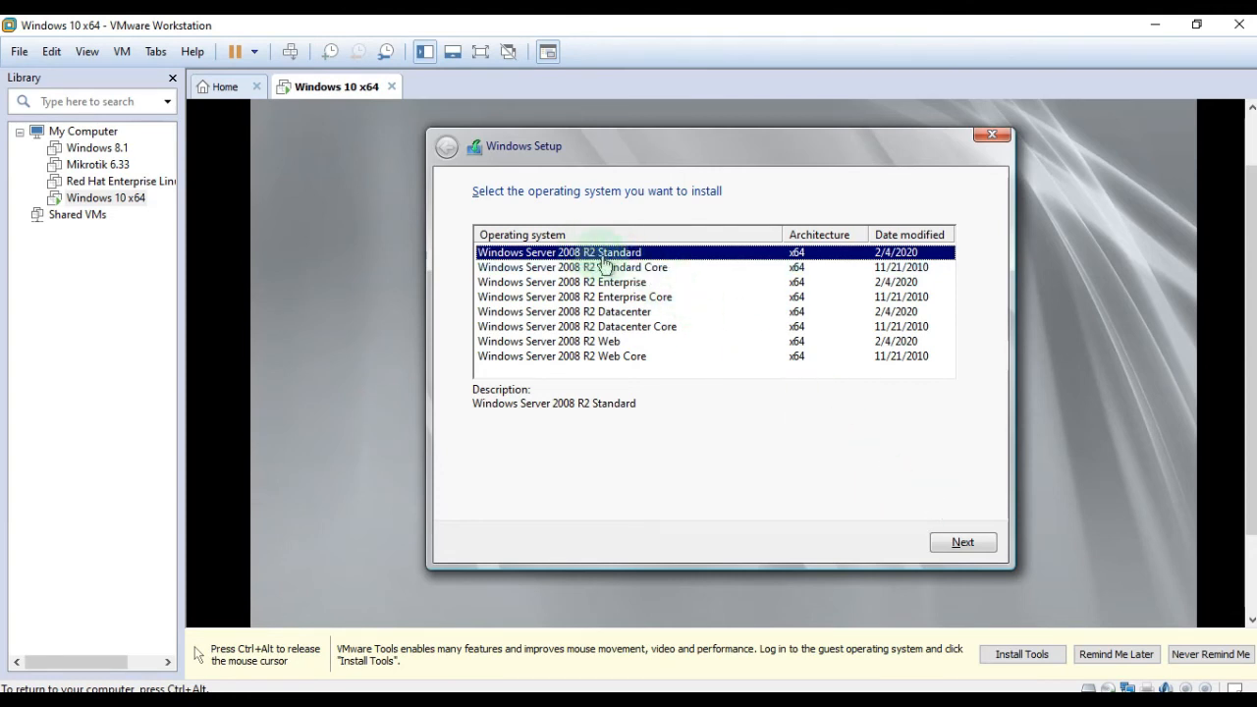
pyautogui.click(988, 555)
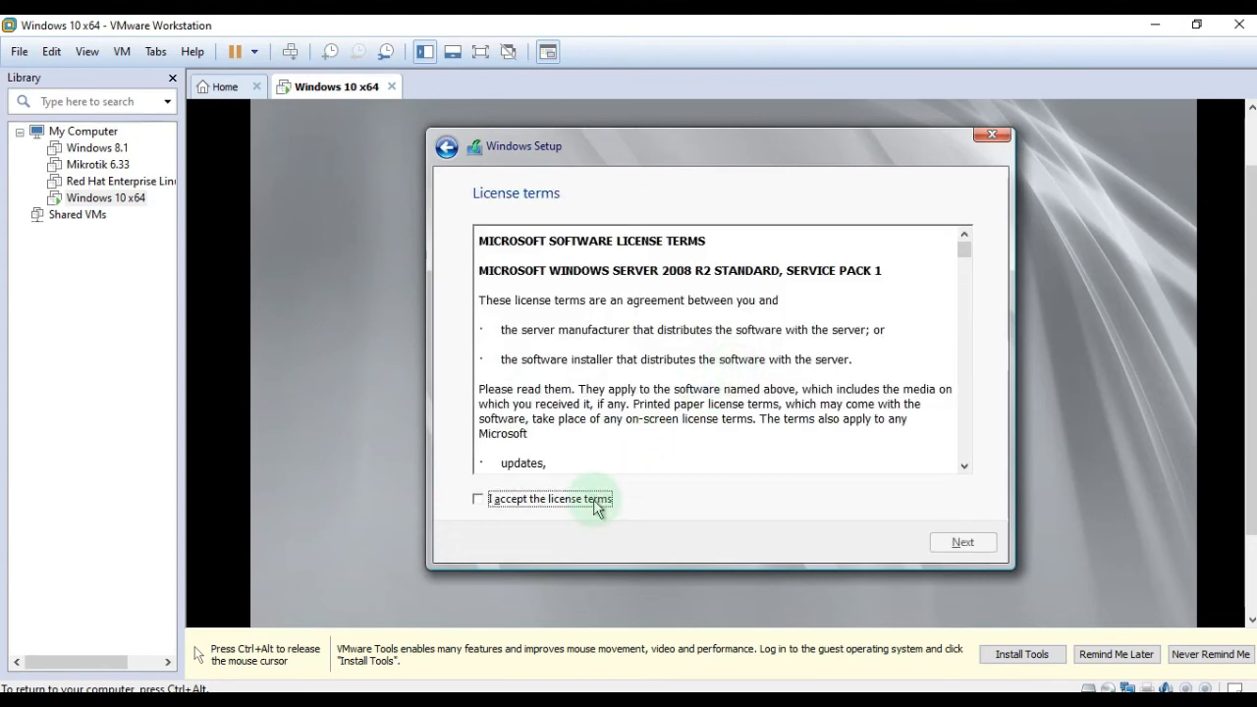
# Accept the license terms and choose the Custom (advanced) installation type.
pyautogui.click(596, 504)
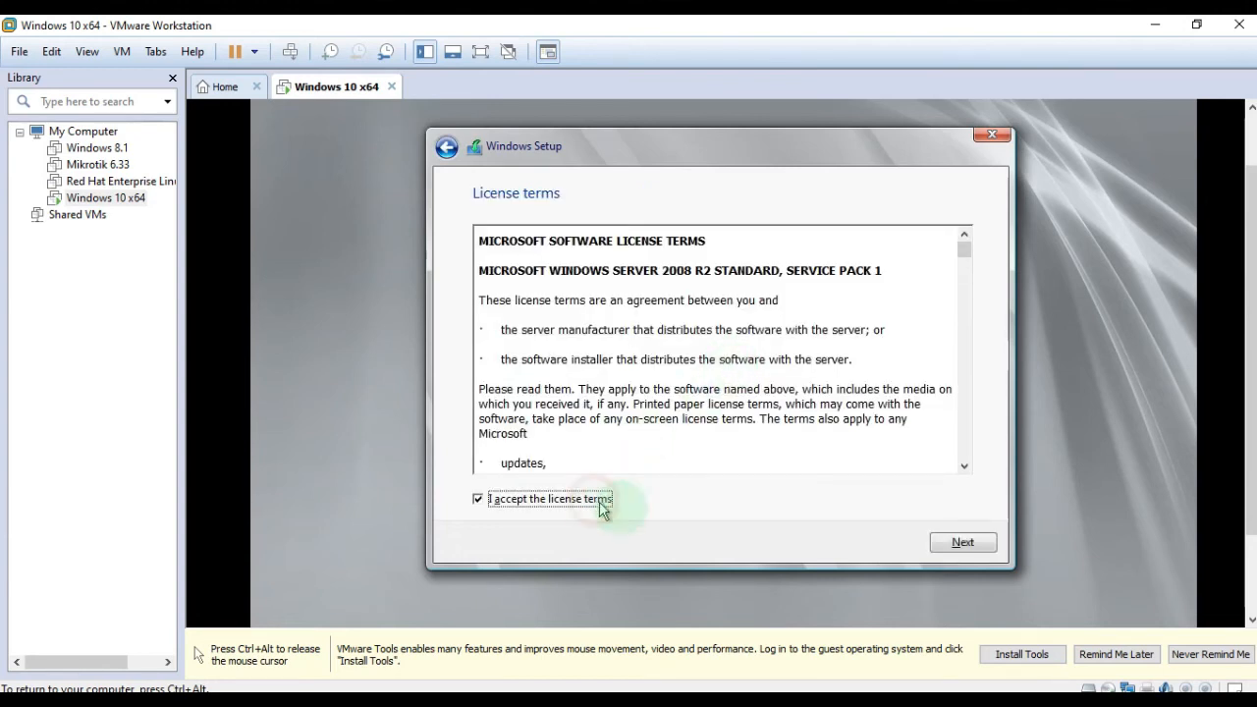
pyautogui.click(980, 550)
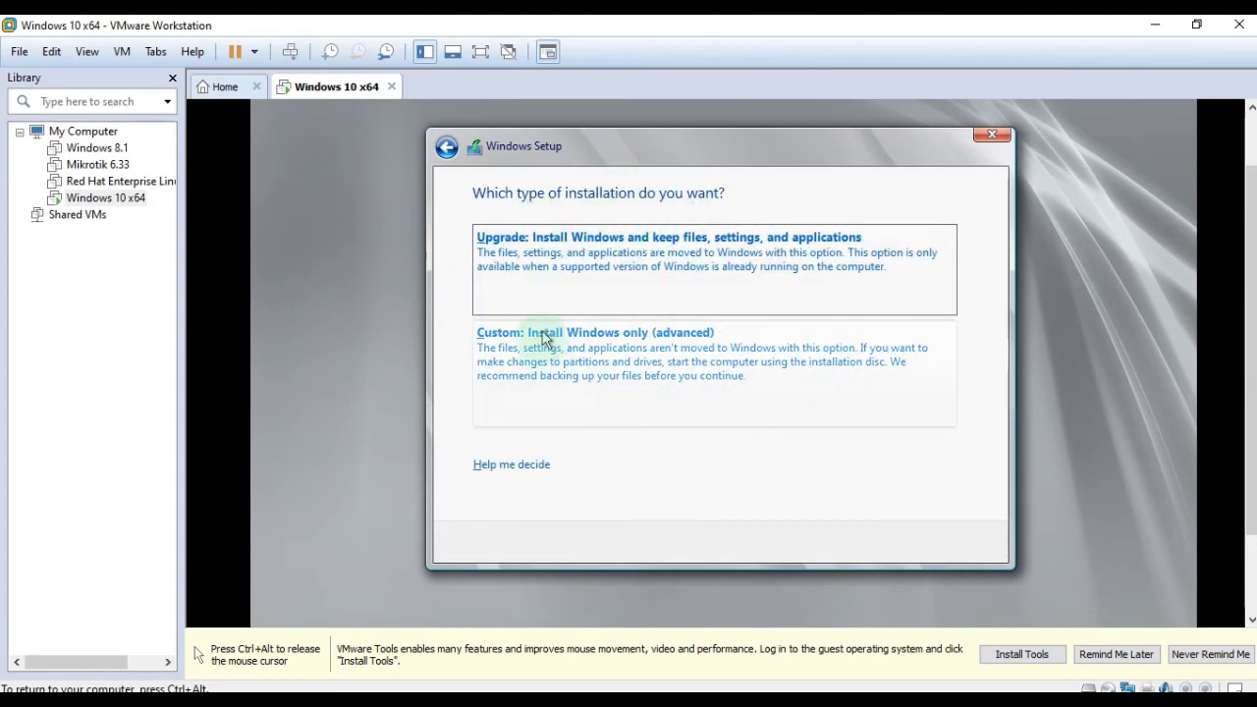
pyautogui.click(644, 361)
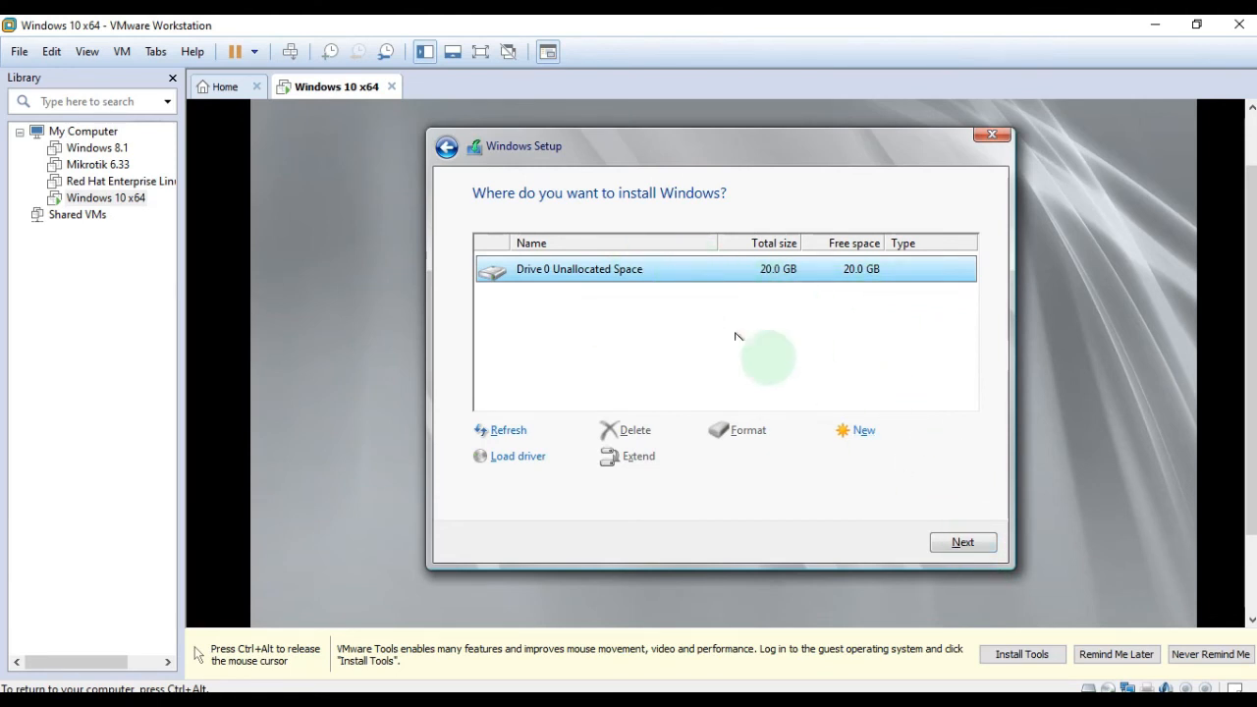
# Install Windows onto Drive 0's 20.0 GB unallocated space.
pyautogui.click(968, 542)
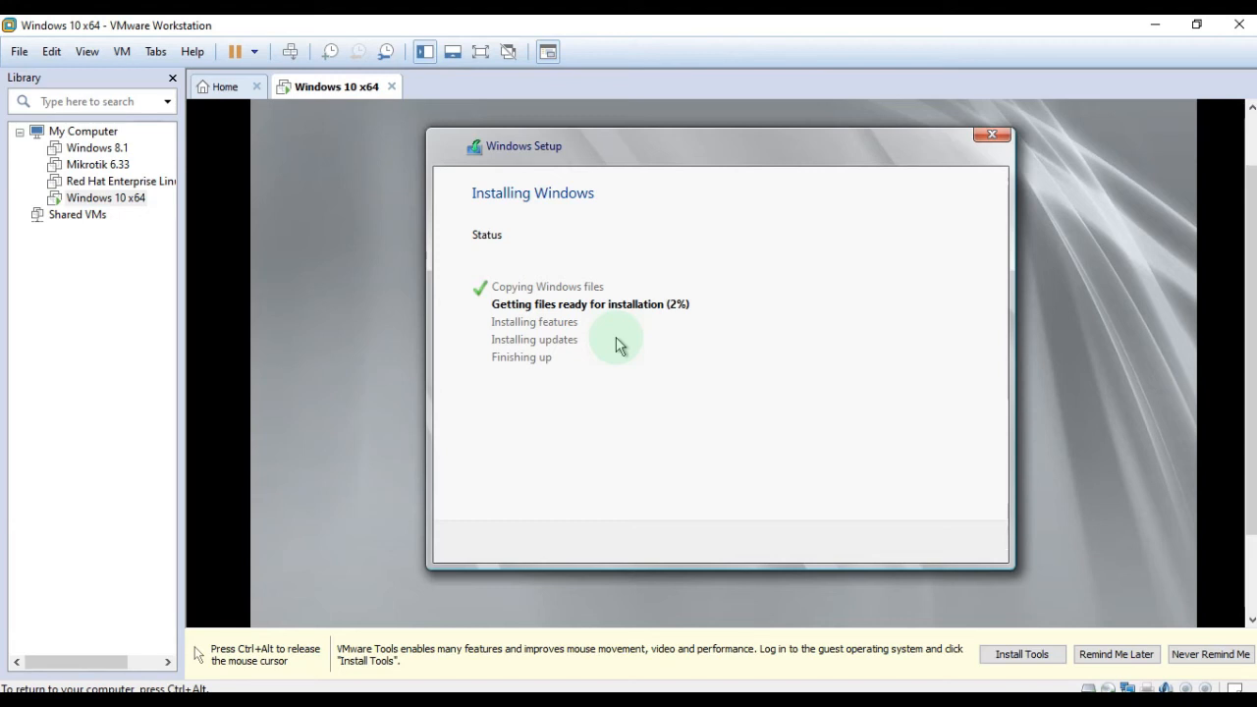
# Wait while Windows Setup copies and expands files and installs features and updates, up to Completing installation.
pyautogui.hotkey('ctrl', 'alt')
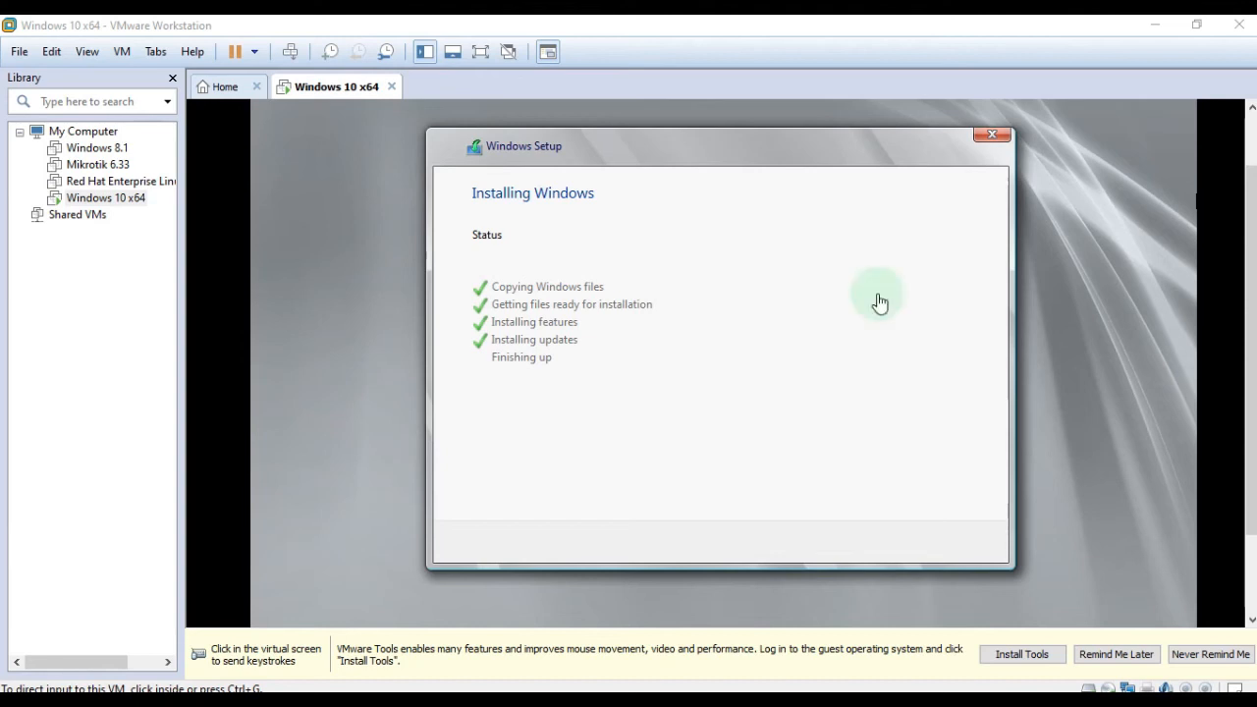
pyautogui.moveTo(1249, 221)
pyautogui.mouseDown()
pyautogui.moveTo(1249, 283)
pyautogui.moveTo(1251, 239)
pyautogui.mouseUp()
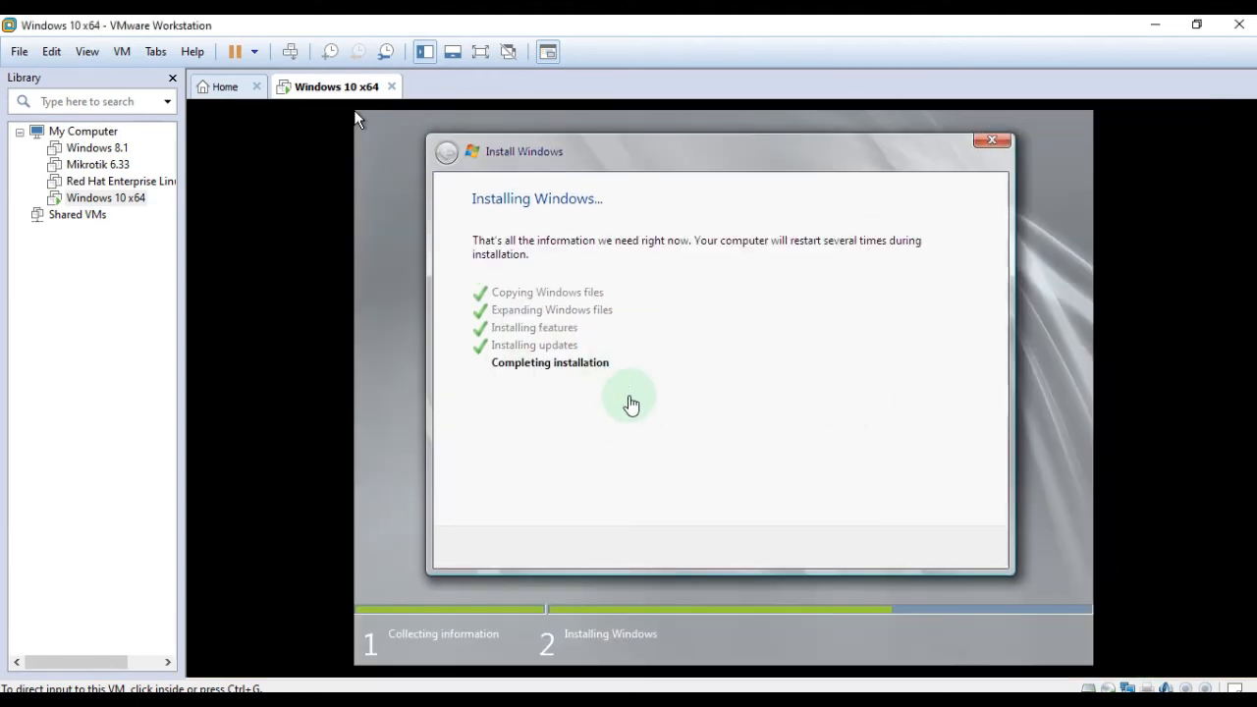
pyautogui.click(630, 403)
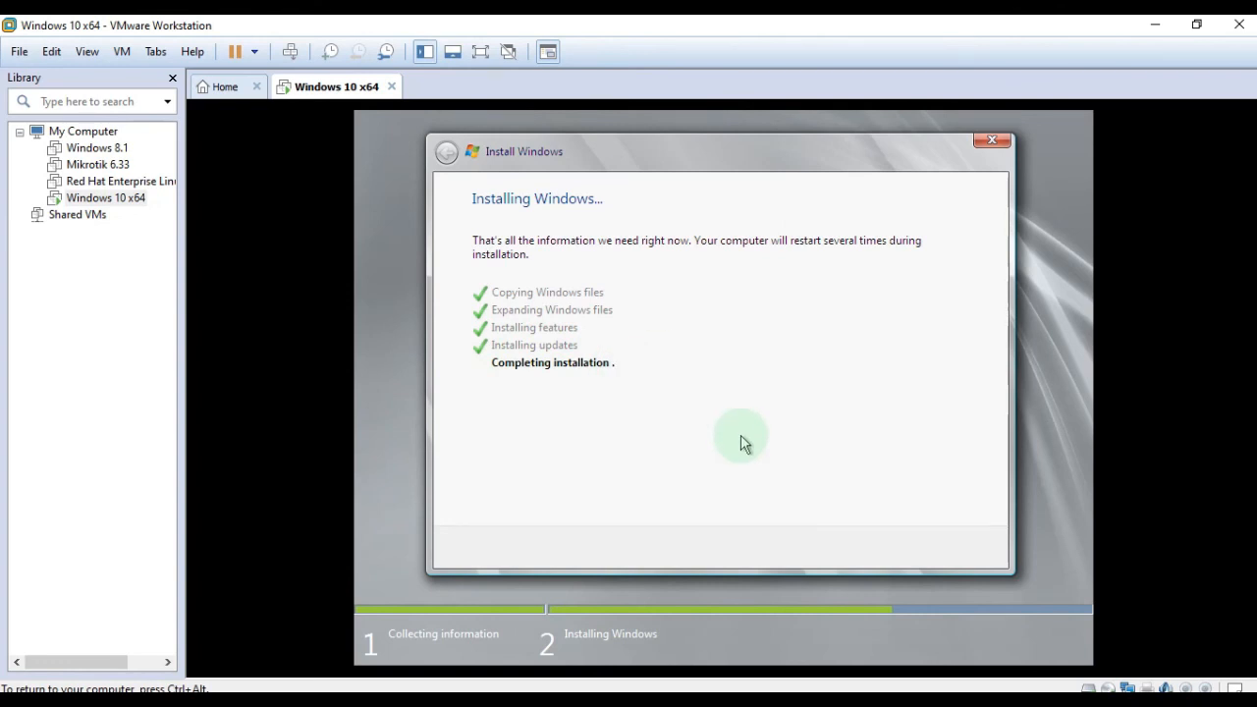
# Release input to the host while the guest reboots into first-use preparation.
pyautogui.hotkey('ctrl', 'alt')
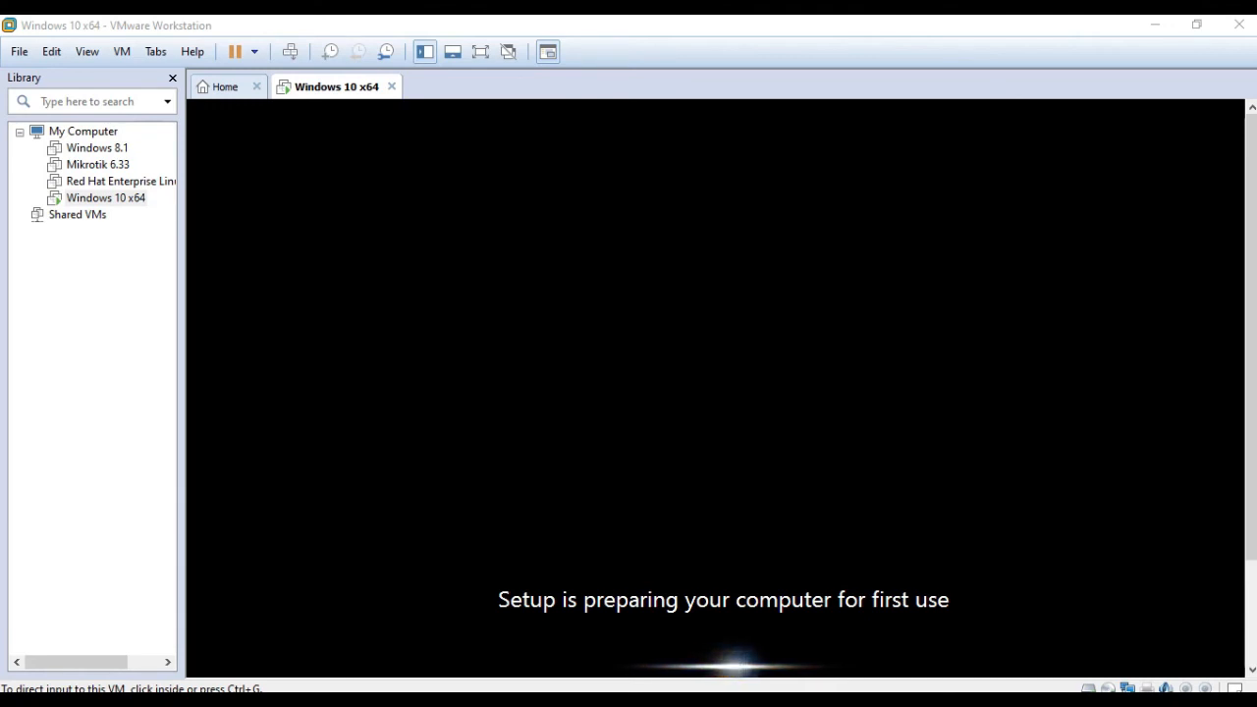
# Wait through the restart until the Post-Setup Security Updates console window appears.
pyautogui.moveTo(1255, 186); pyautogui.dragTo(1255, 255)
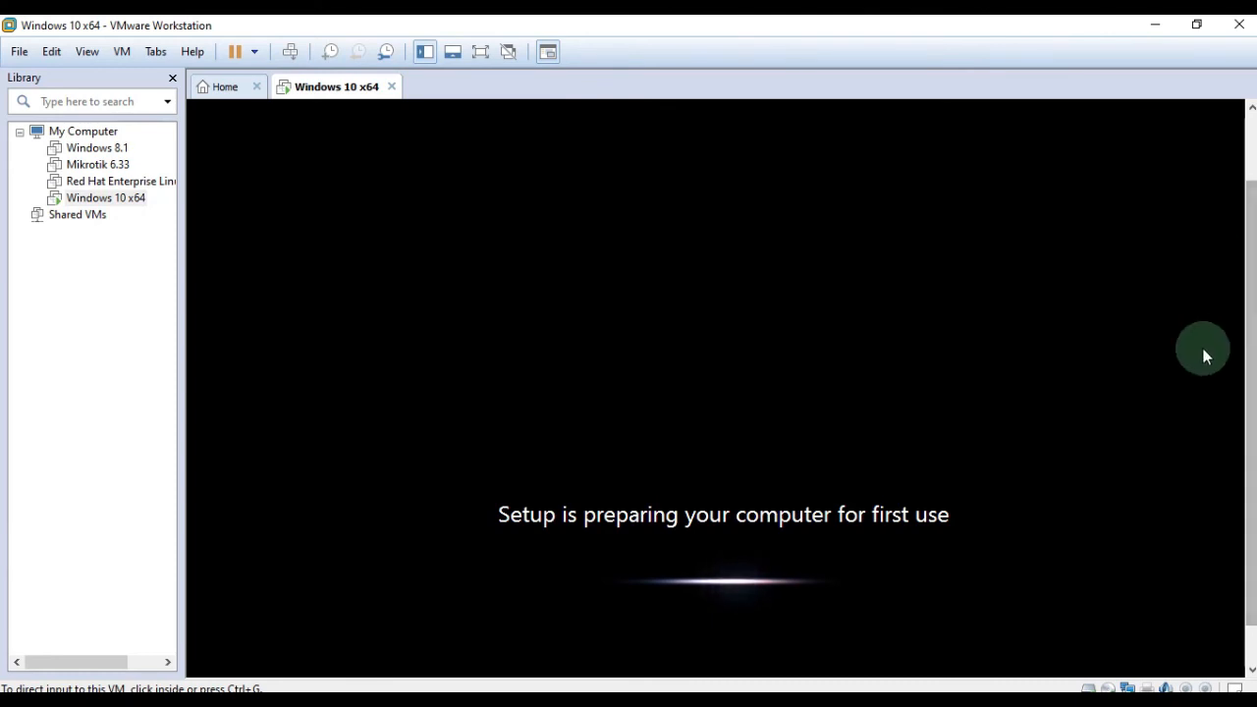
pyautogui.click(629, 251)
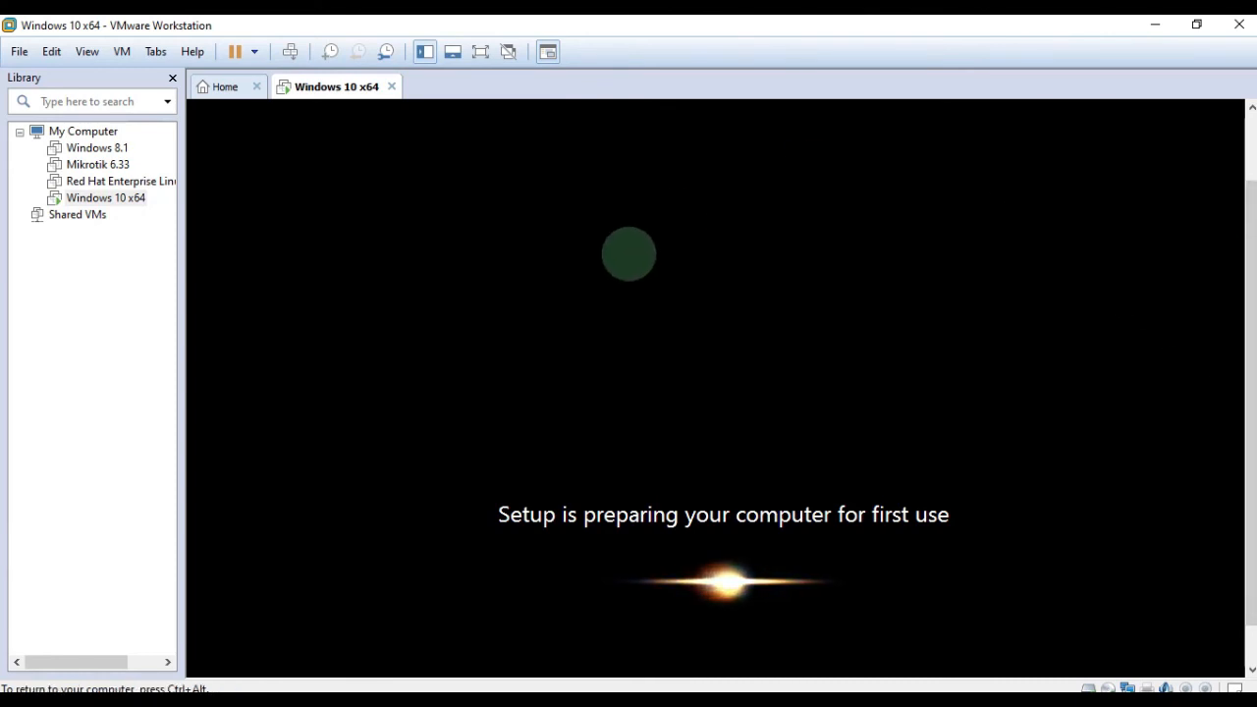
pyautogui.hotkey('ctrl', 'alt')
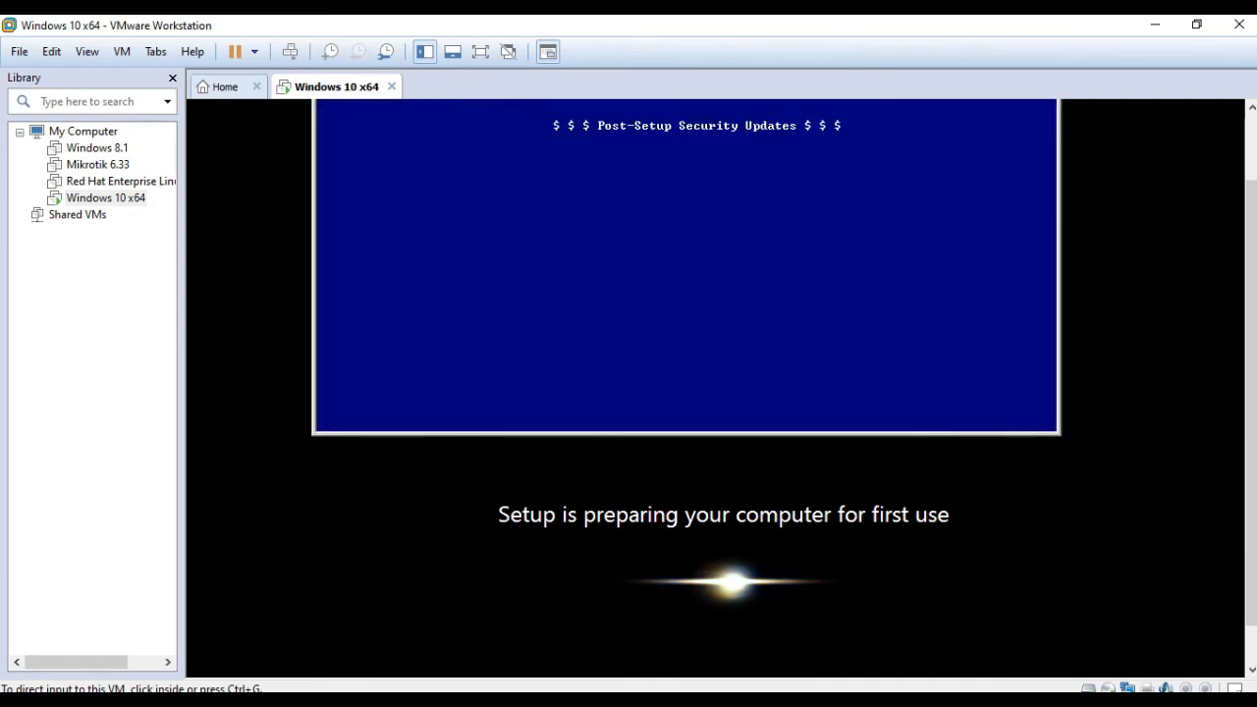
# Follow the post-setup script until Windows Defender is updated and it reports Launching WPI.
pyautogui.click(967, 193)
pyautogui.hotkey('ctrl', 'alt')
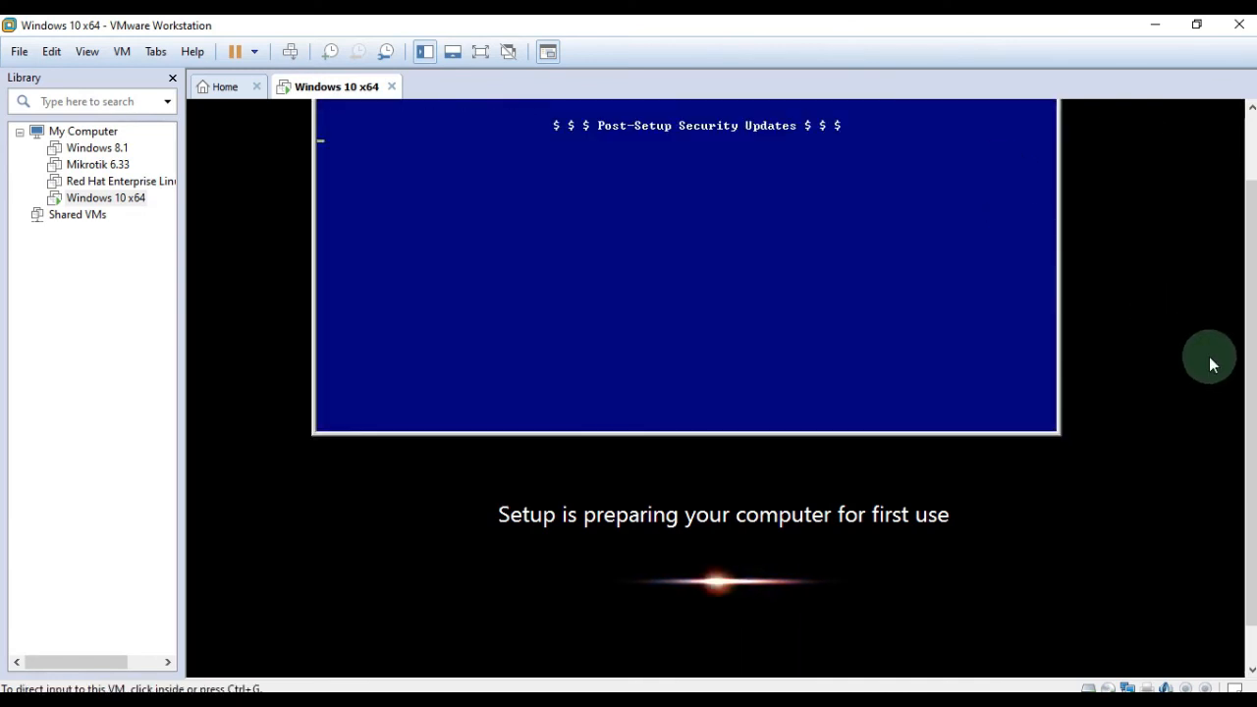
pyautogui.scroll(2, 1252, 384)
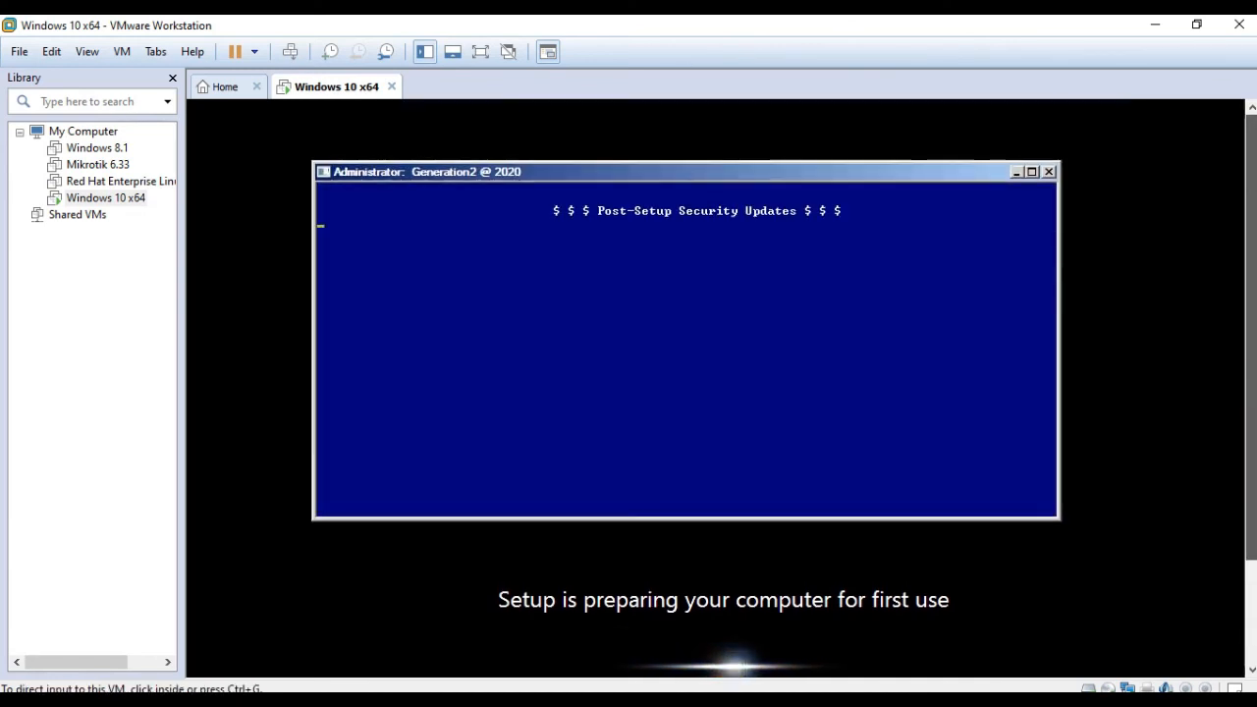
pyautogui.moveTo(1252, 338); pyautogui.dragTo(1251, 355)
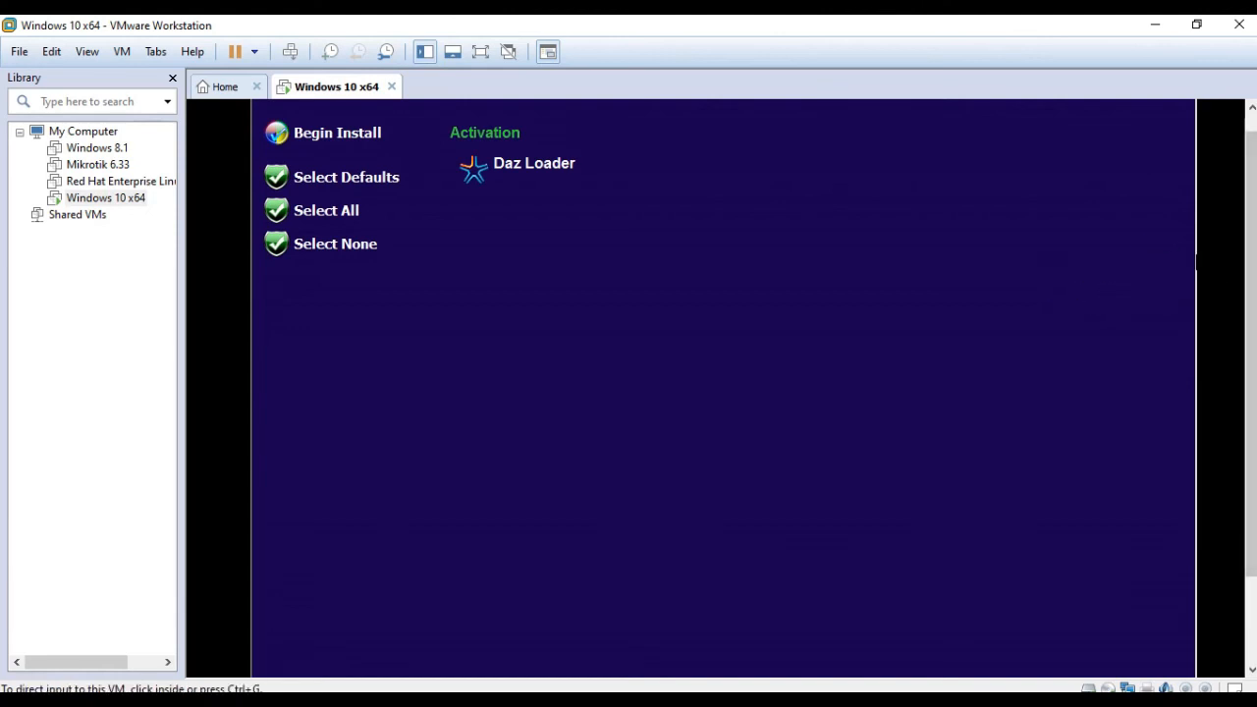
# Tick Daz Loader under Activation in the WPI menu and begin the install.
pyautogui.moveTo(1251, 227); pyautogui.dragTo(1255, 208)
pyautogui.click(531, 183)
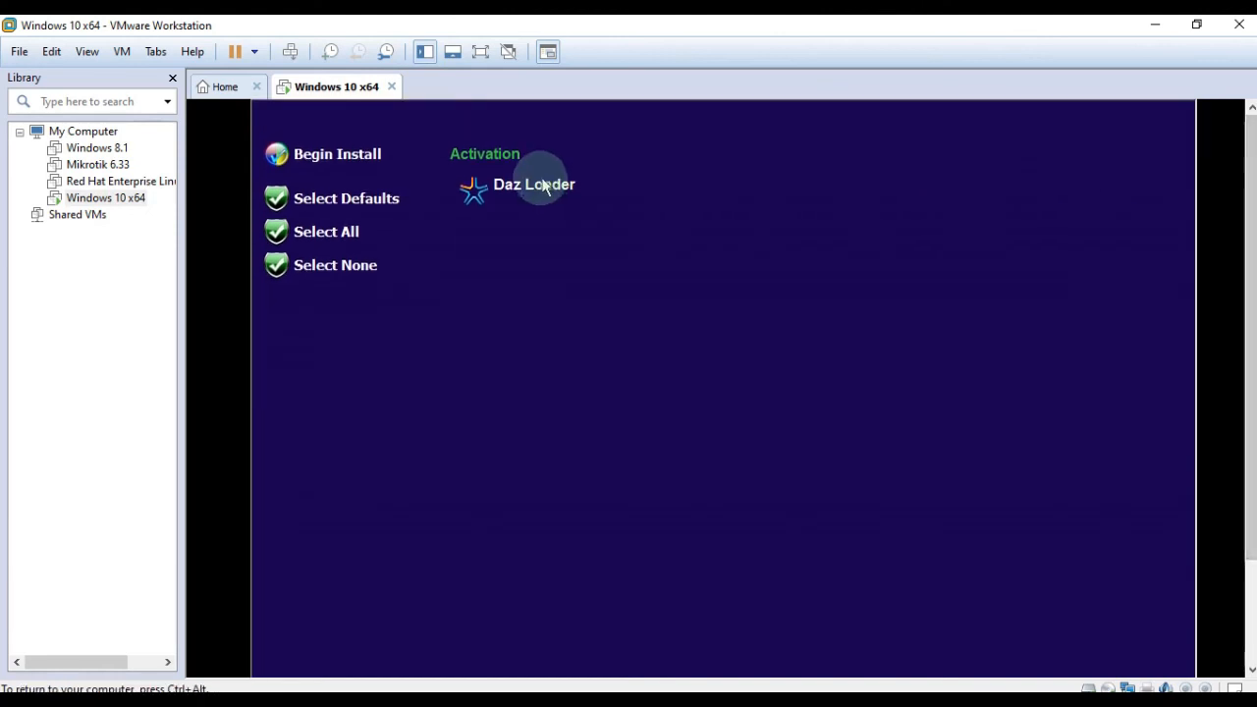
pyautogui.click(360, 164)
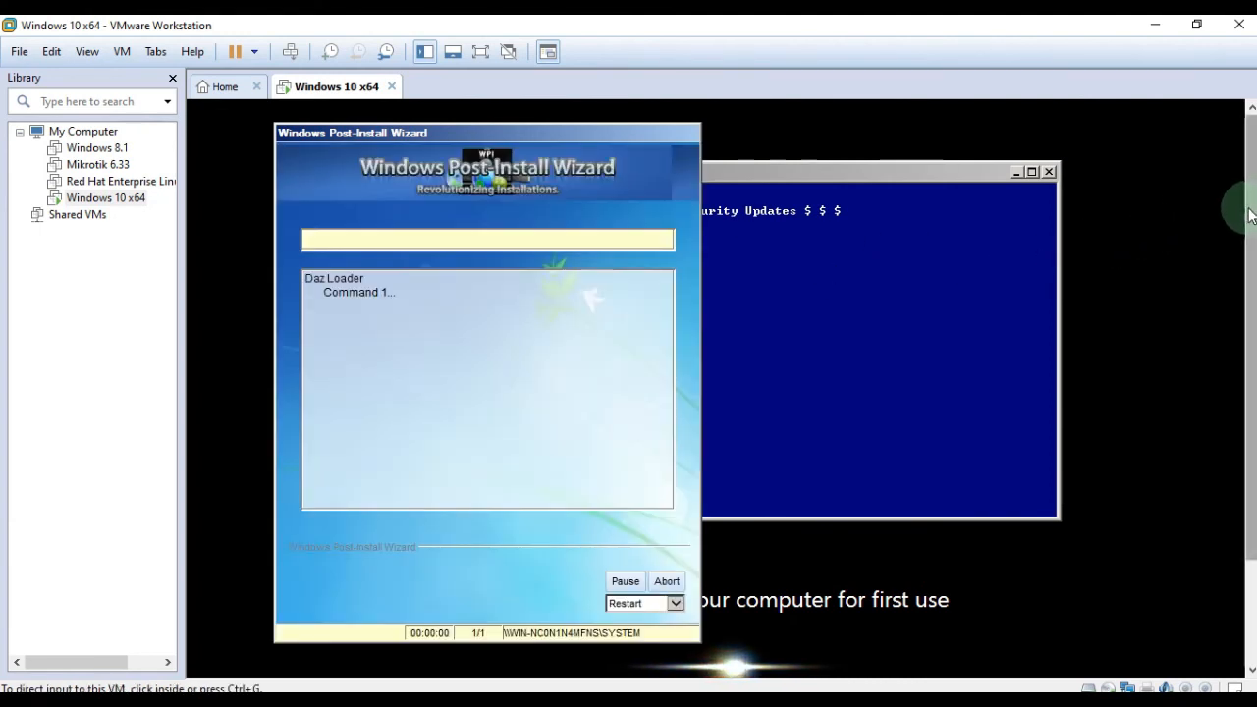
# Send Ctrl+Alt+Del to the restarting guest in full screen, then return to windowed view.
pyautogui.hotkey('ctrl', 'alt', 'Return')
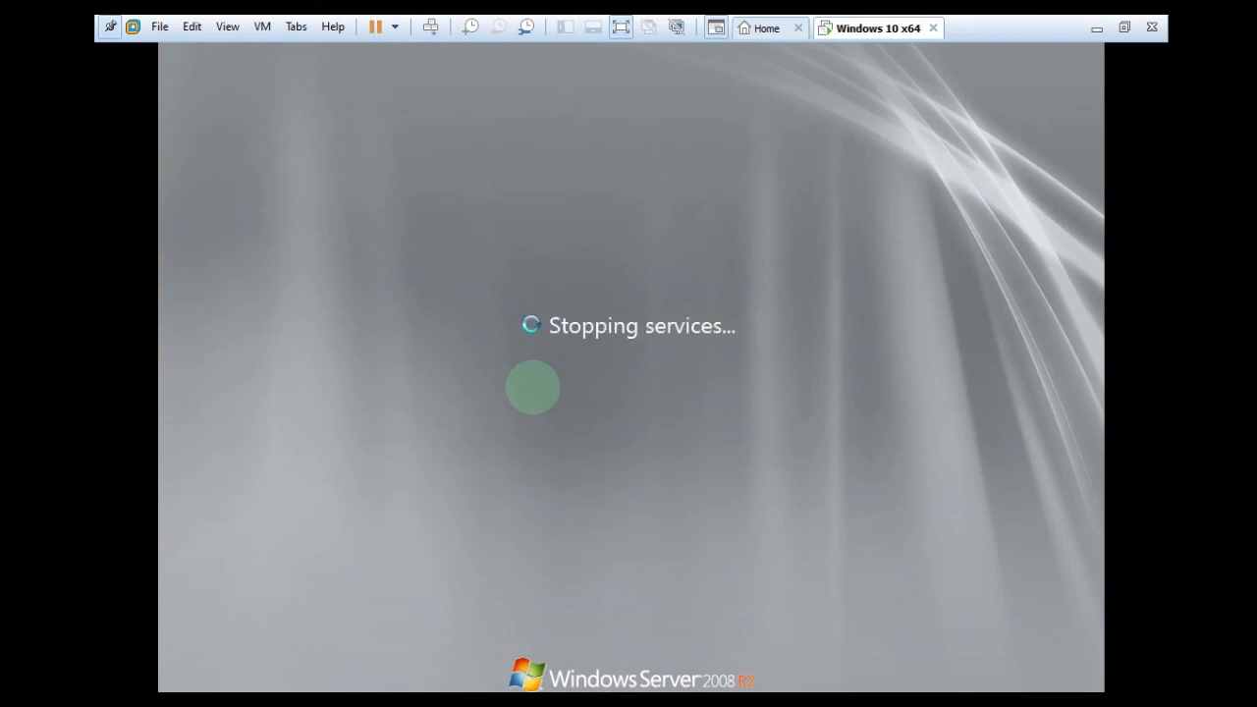
pyautogui.hotkey('ctrl', 'alt', 'Delete')
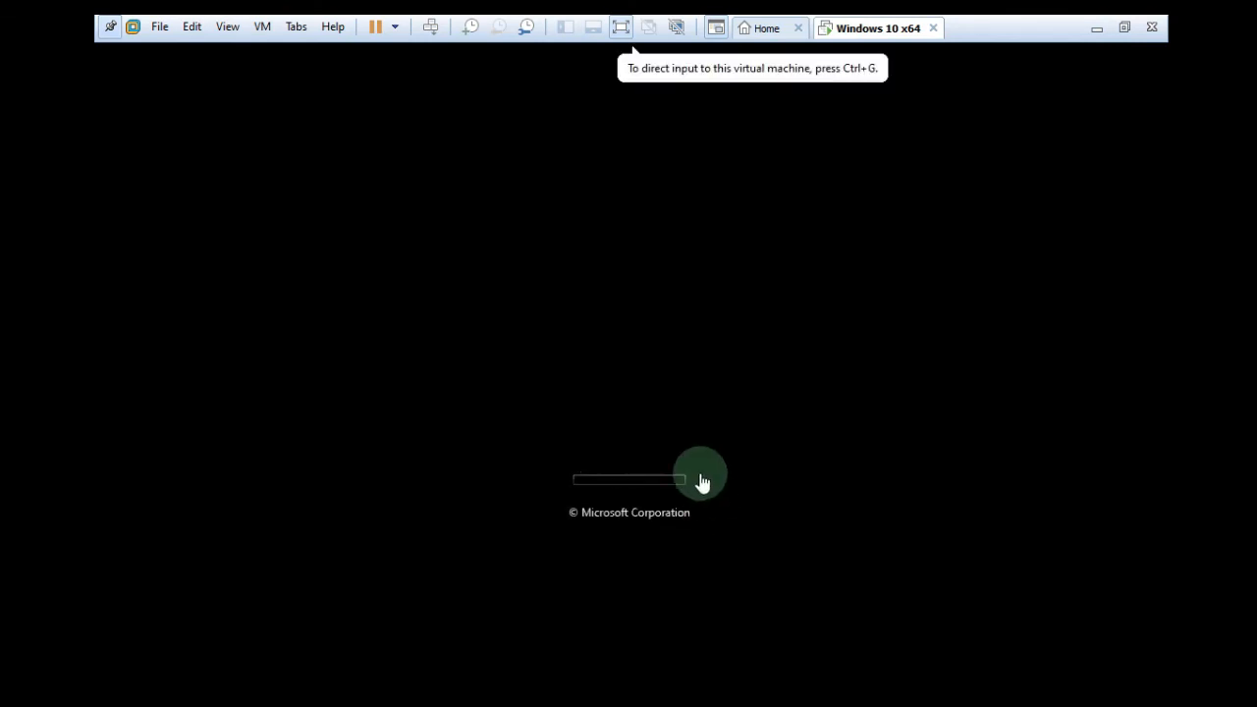
pyautogui.click(622, 29)
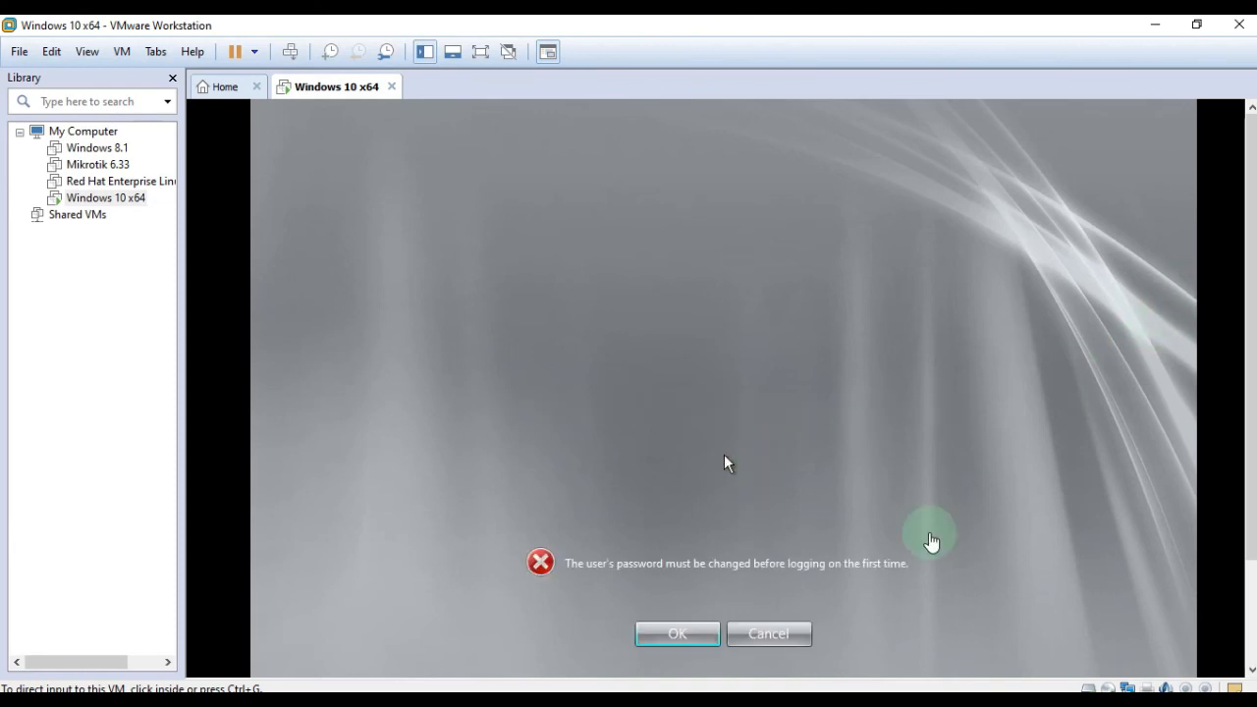
# Accept the notice that the Administrator password must change before first logon.
pyautogui.moveTo(1250, 376); pyautogui.dragTo(1248, 433)
pyautogui.click(700, 509)
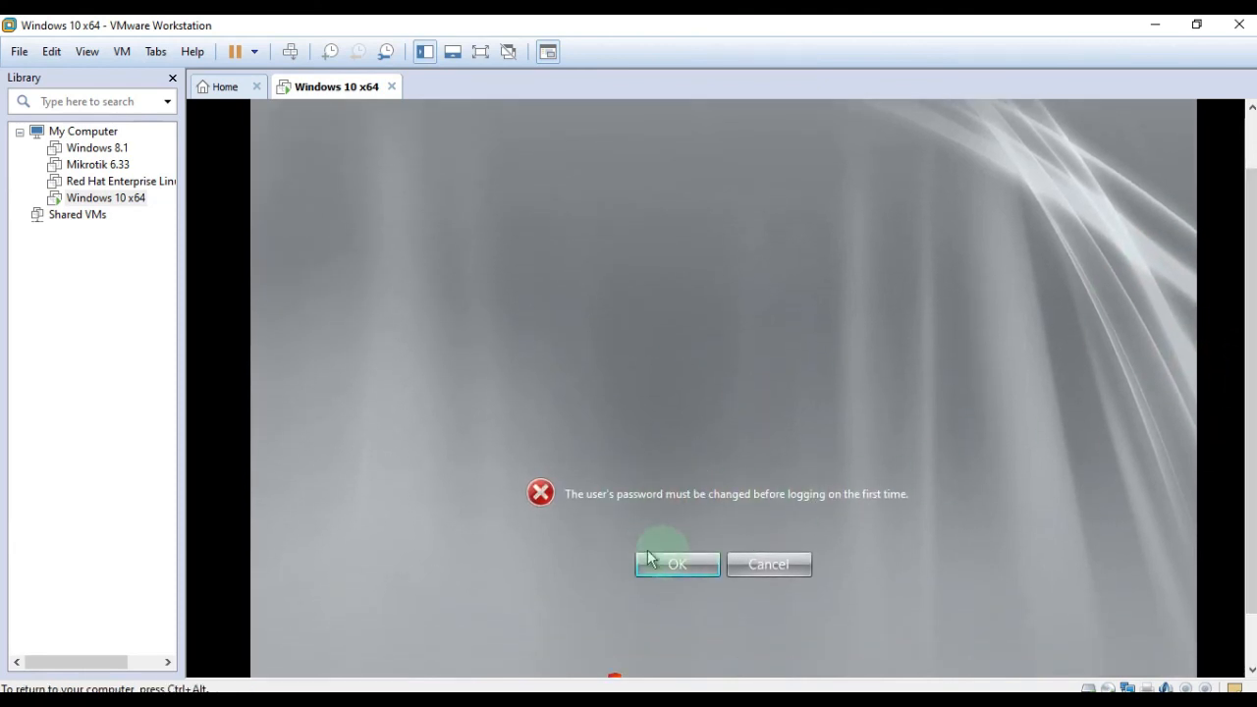
pyautogui.hotkey('ctrl', 'alt')
pyautogui.moveTo(1248, 458); pyautogui.dragTo(1250, 475)
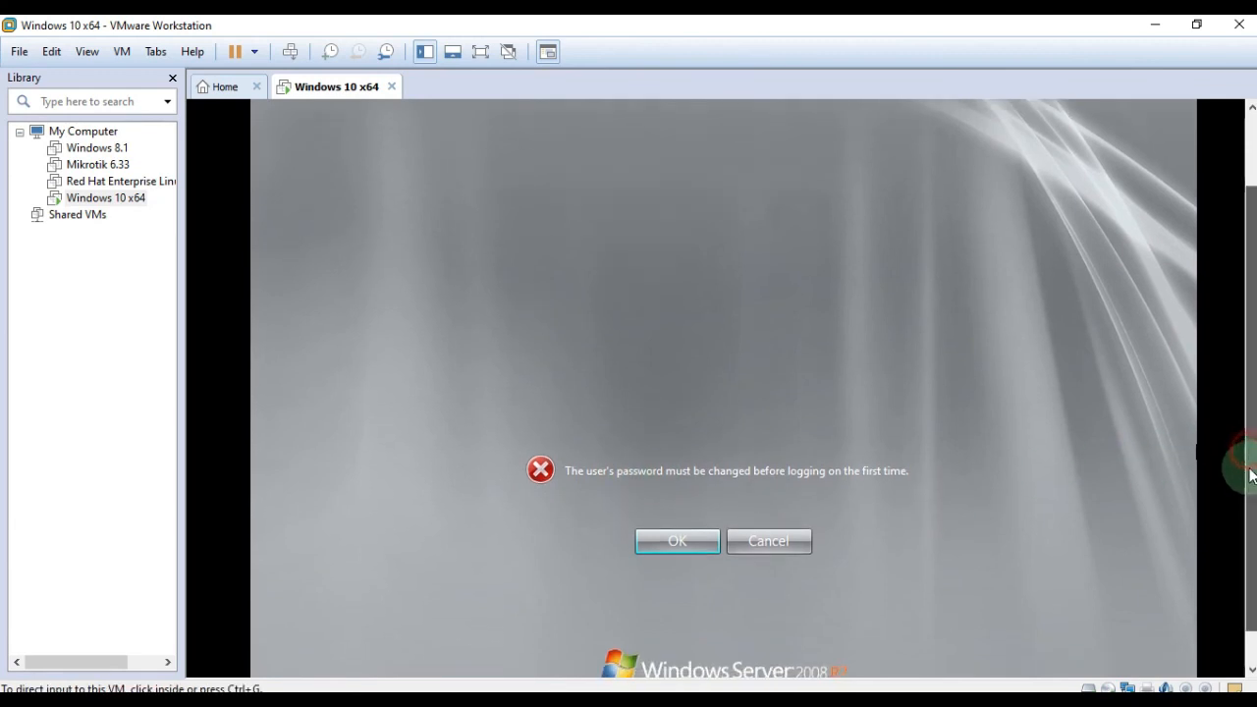
pyautogui.click(670, 562)
pyautogui.click(662, 544)
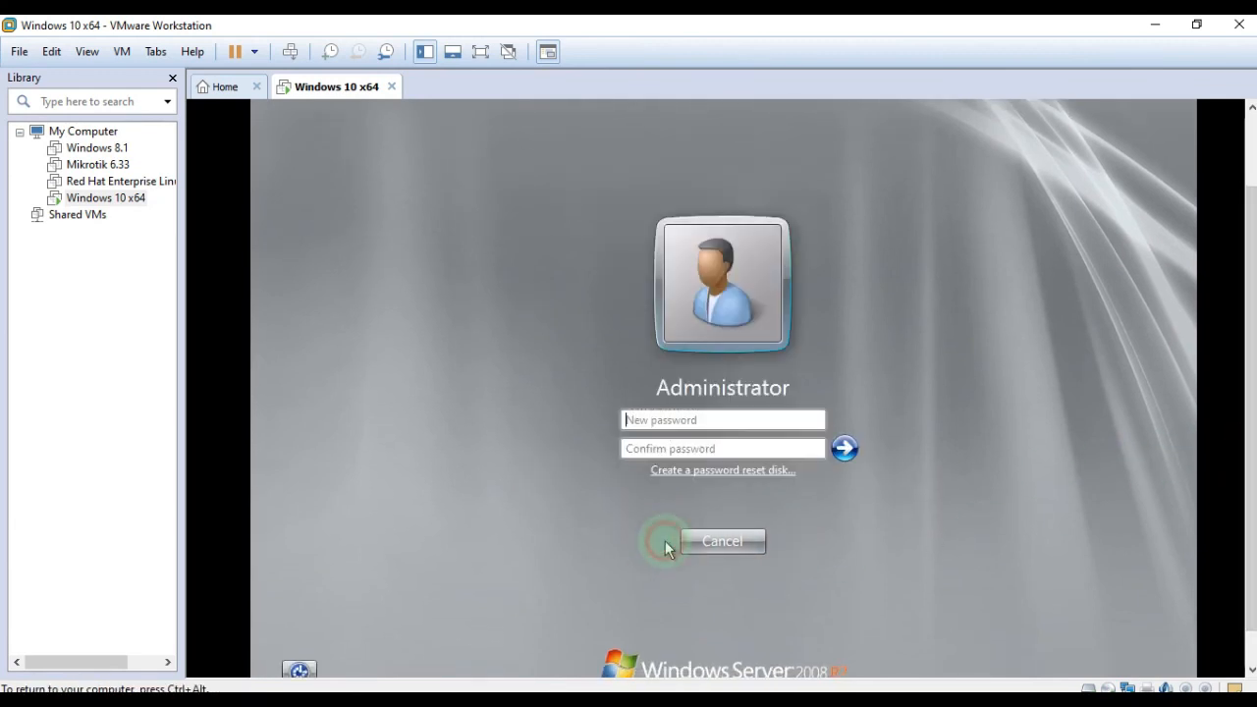
# Enter and confirm a new Administrator password, then acknowledge the change to sign in.
pyautogui.click(686, 419)
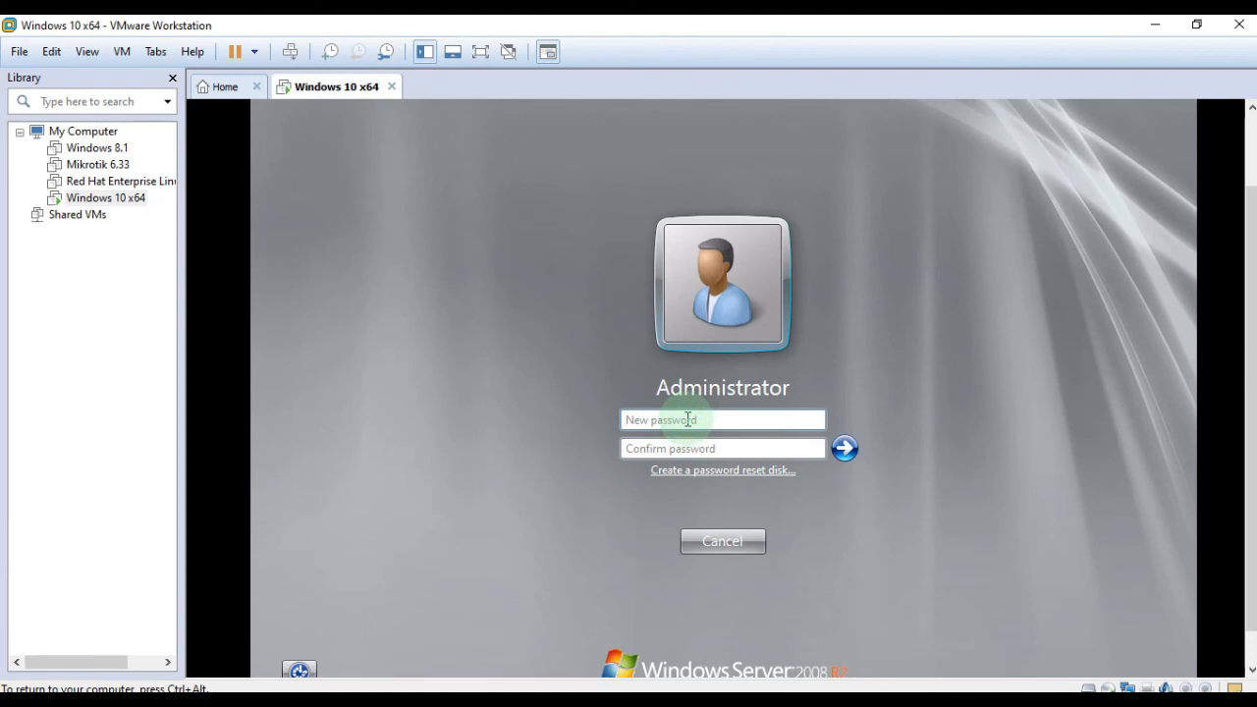
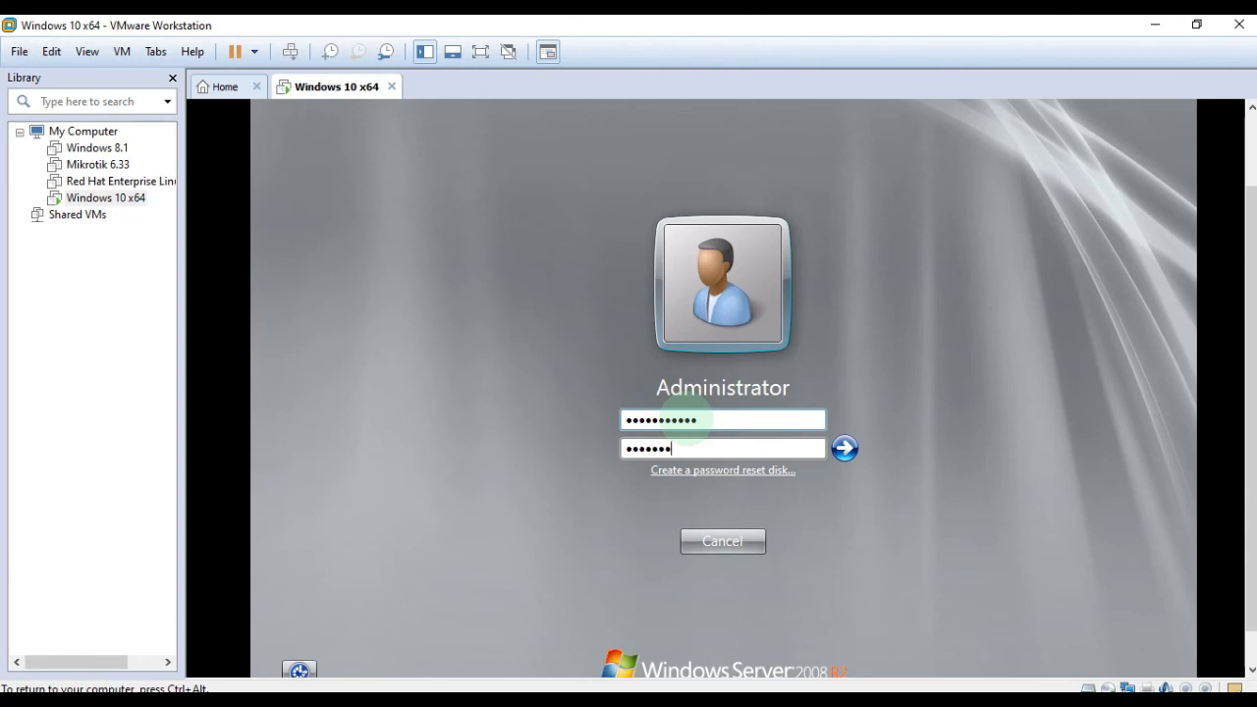
pyautogui.click(844, 449)
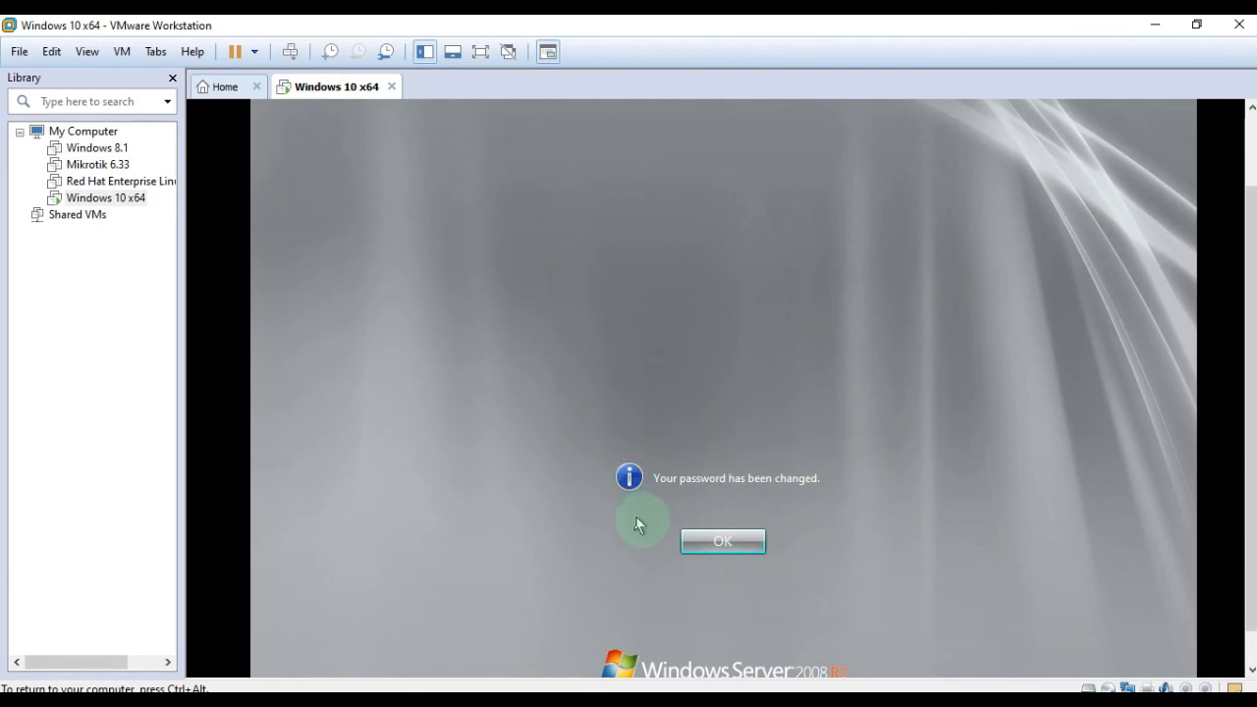
pyautogui.click(723, 540)
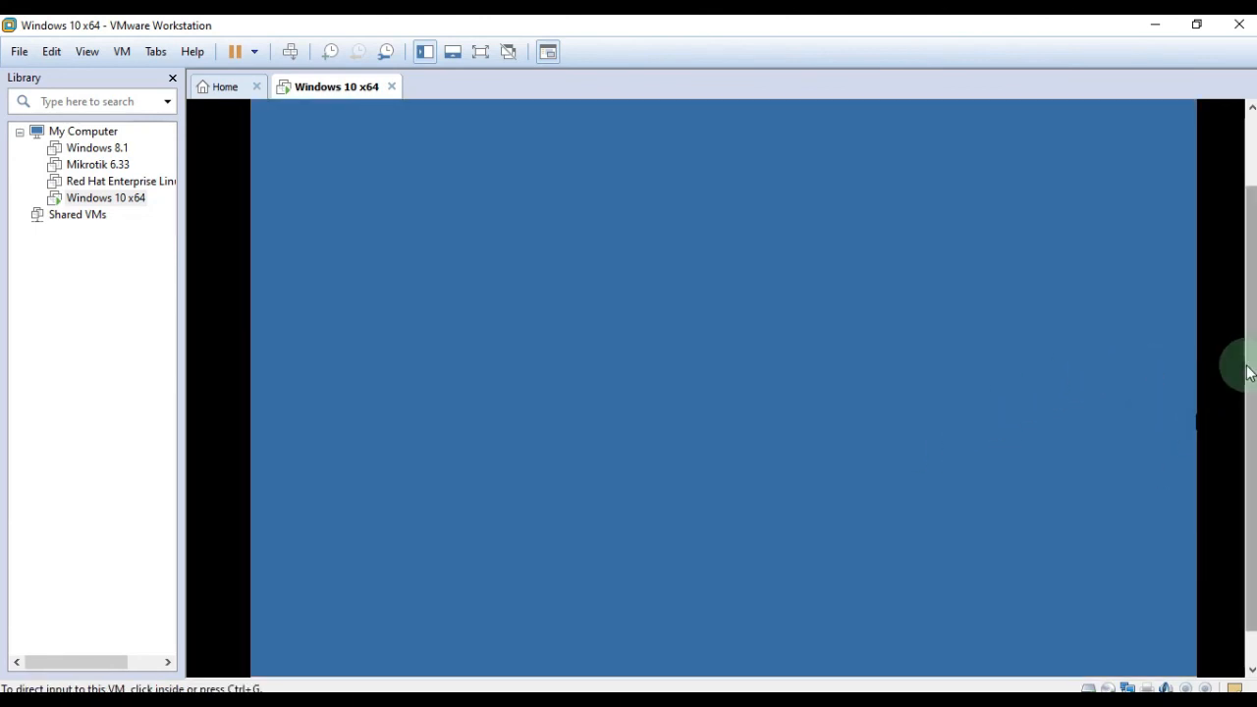
# Close Initial Configuration Tasks and launch Windows Explorer from the taskbar.
pyautogui.moveTo(1250, 364); pyautogui.dragTo(1237, 259)
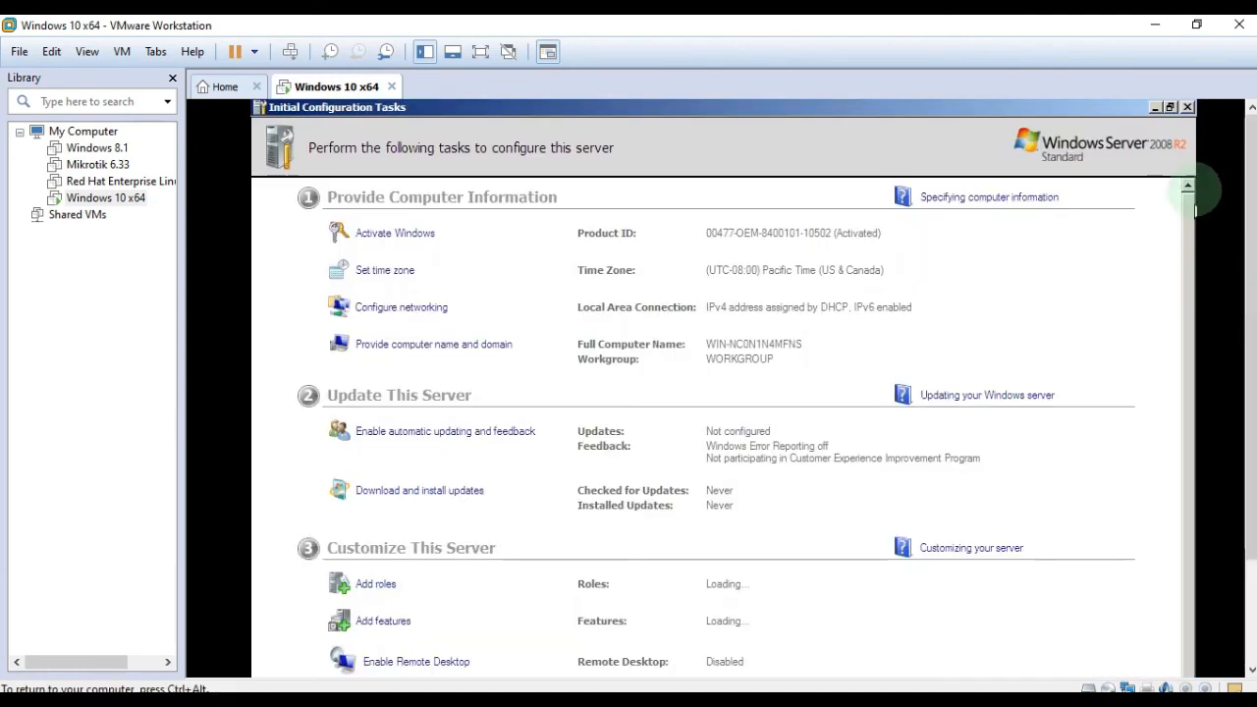
pyautogui.click(1188, 108)
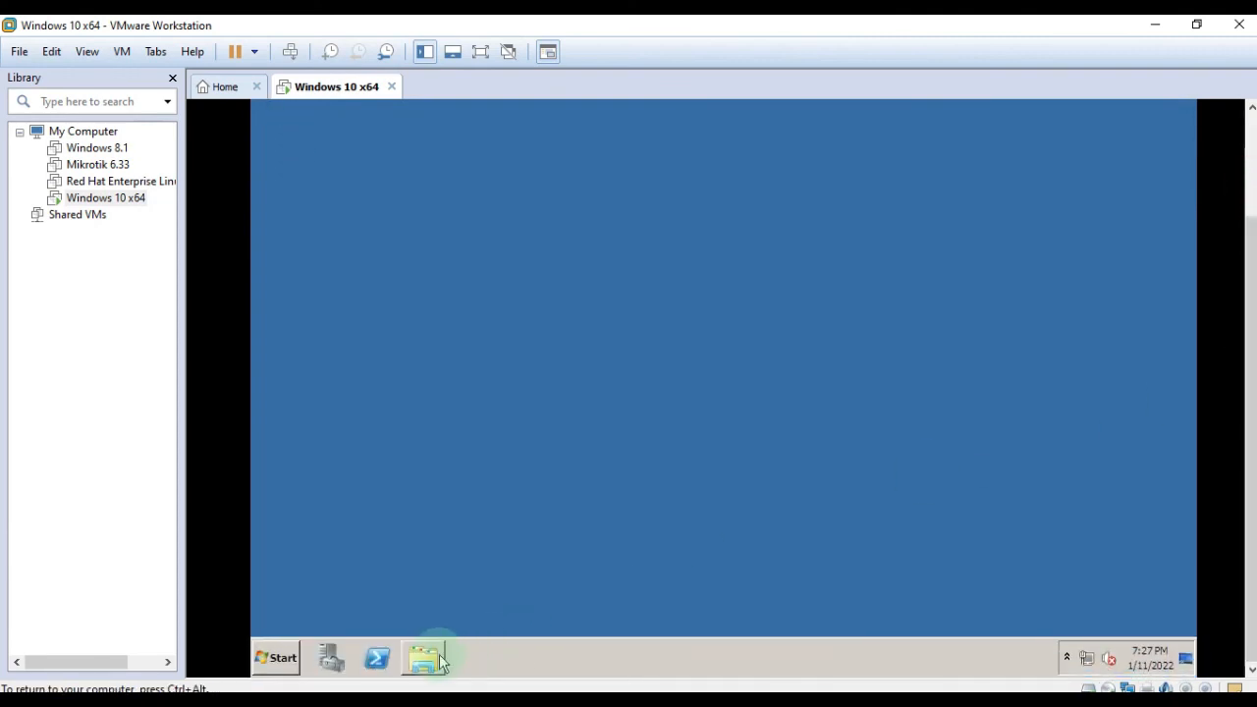
pyautogui.click(423, 658)
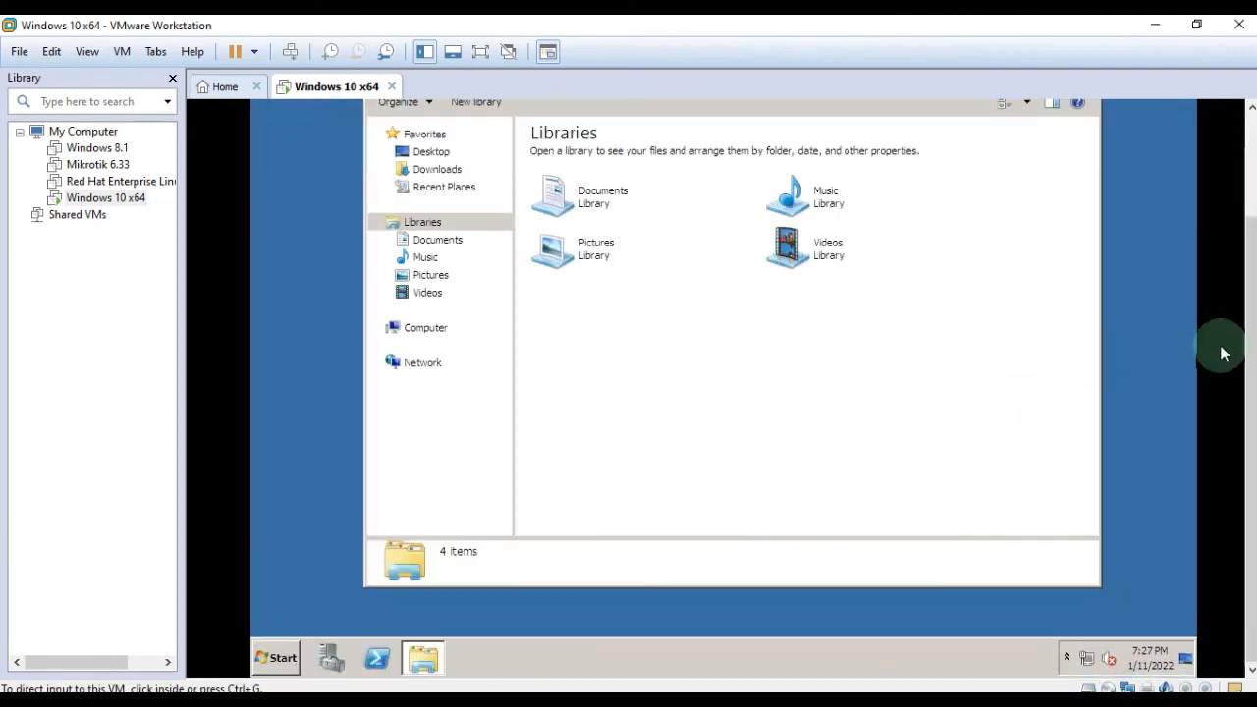
# Show Computer's drives, close Server Manager, and open Computer's system Properties.
pyautogui.click(424, 422)
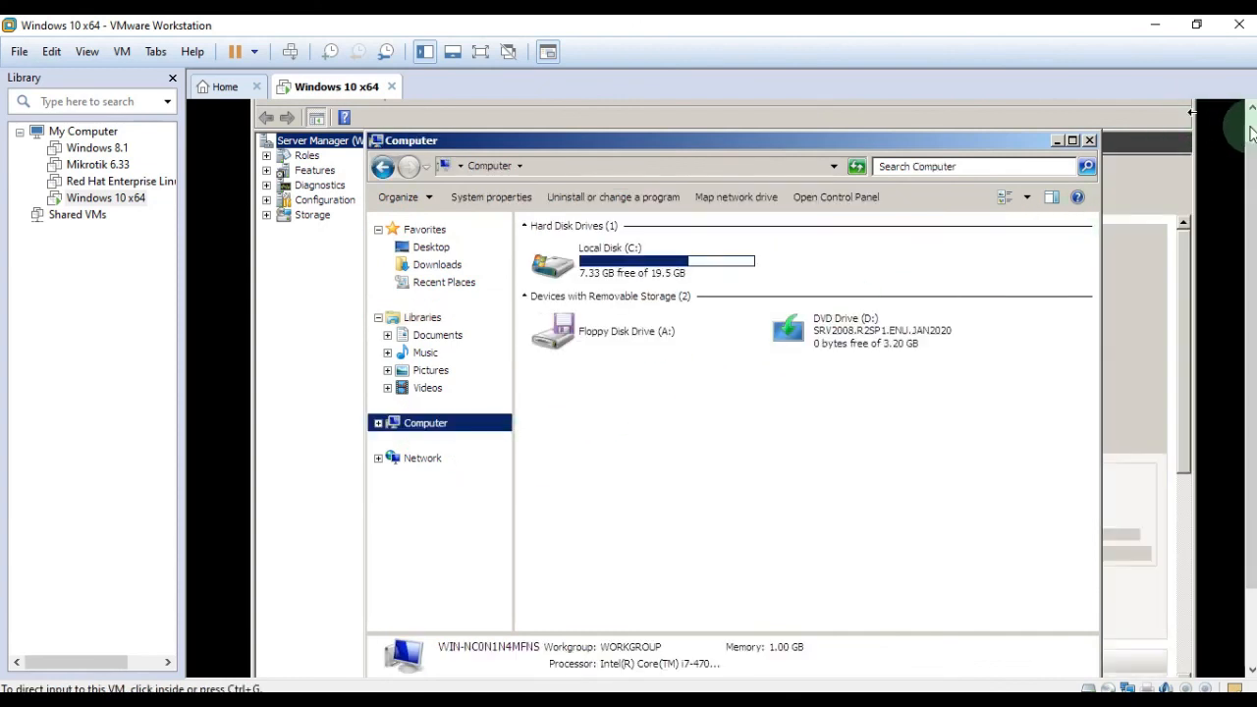
pyautogui.click(1186, 111)
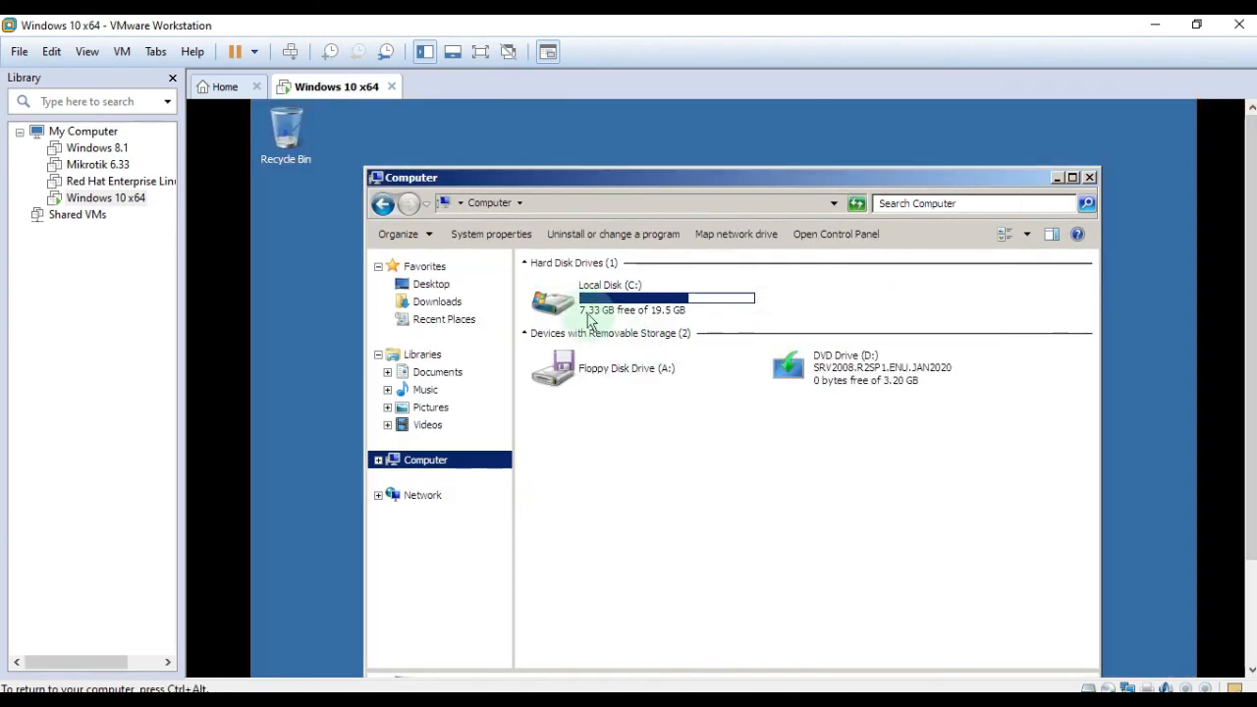
pyautogui.moveTo(668, 324)
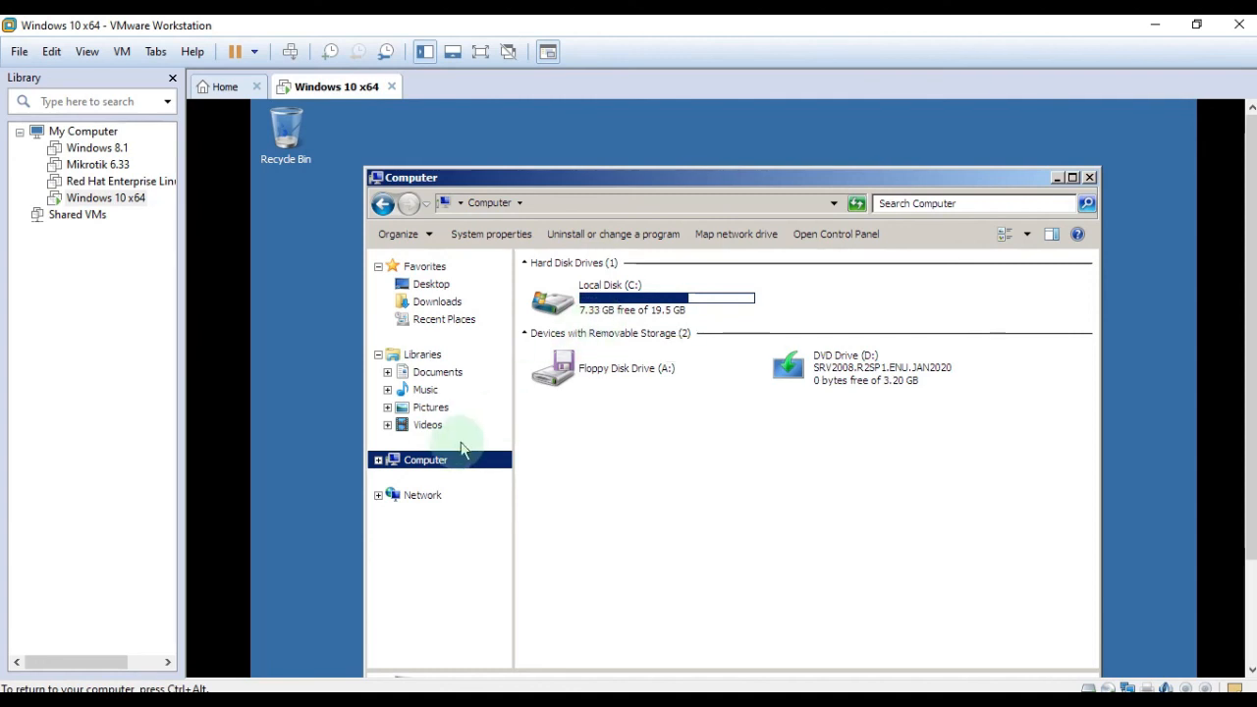
pyautogui.rightClick(434, 459)
pyautogui.click(519, 632)
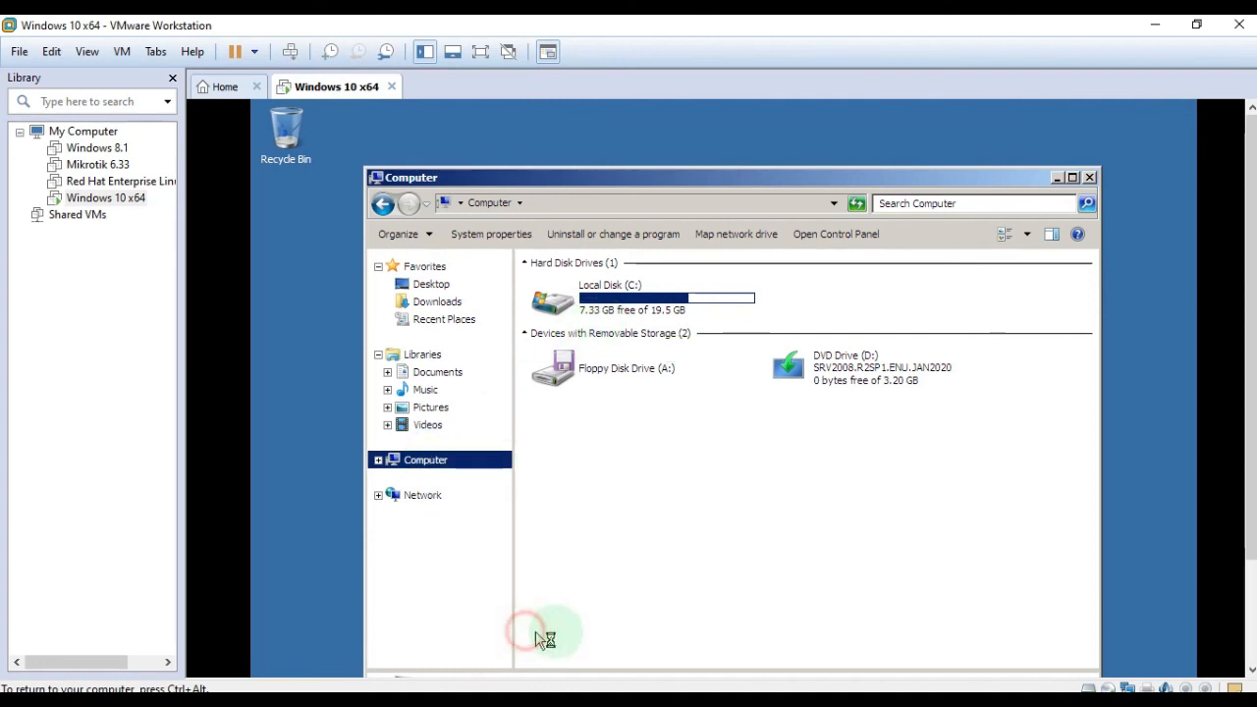
# Check the System window's activation status for Windows Server 2008 R2 Standard.
pyautogui.moveTo(807, 203); pyautogui.dragTo(797, 159)
pyautogui.moveTo(1250, 247); pyautogui.dragTo(1250, 295)
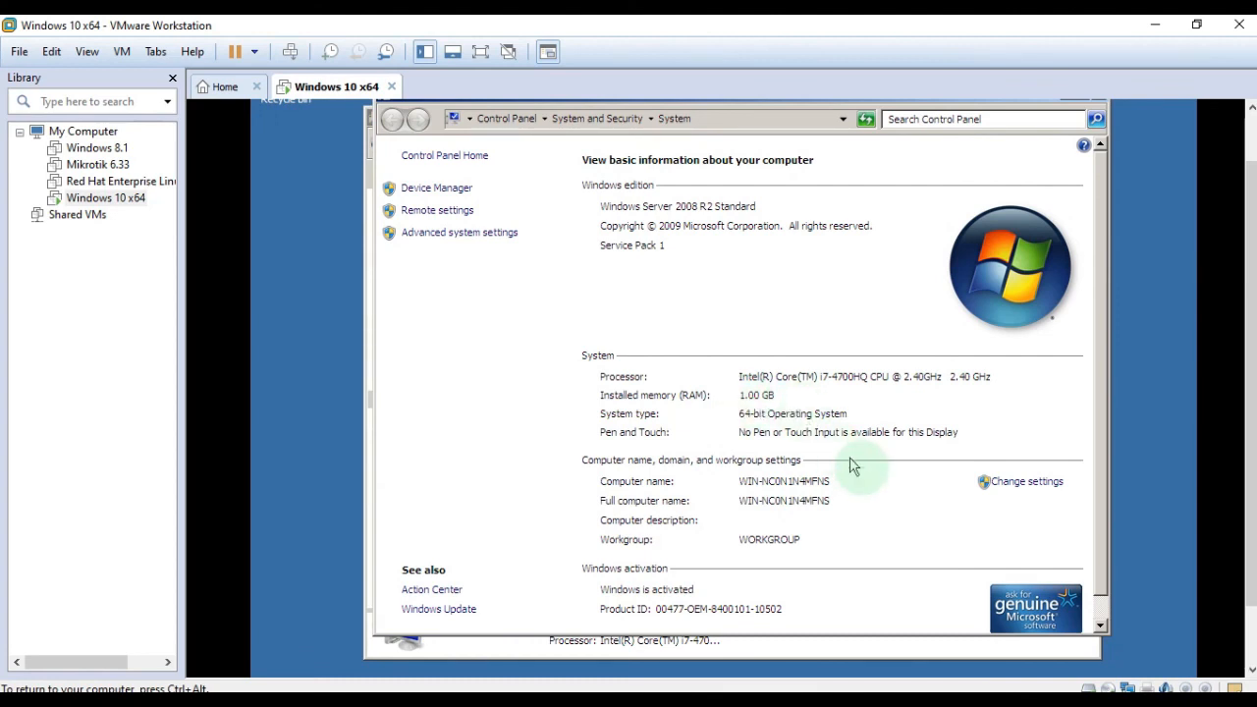
pyautogui.scroll(-1, 1098, 475)
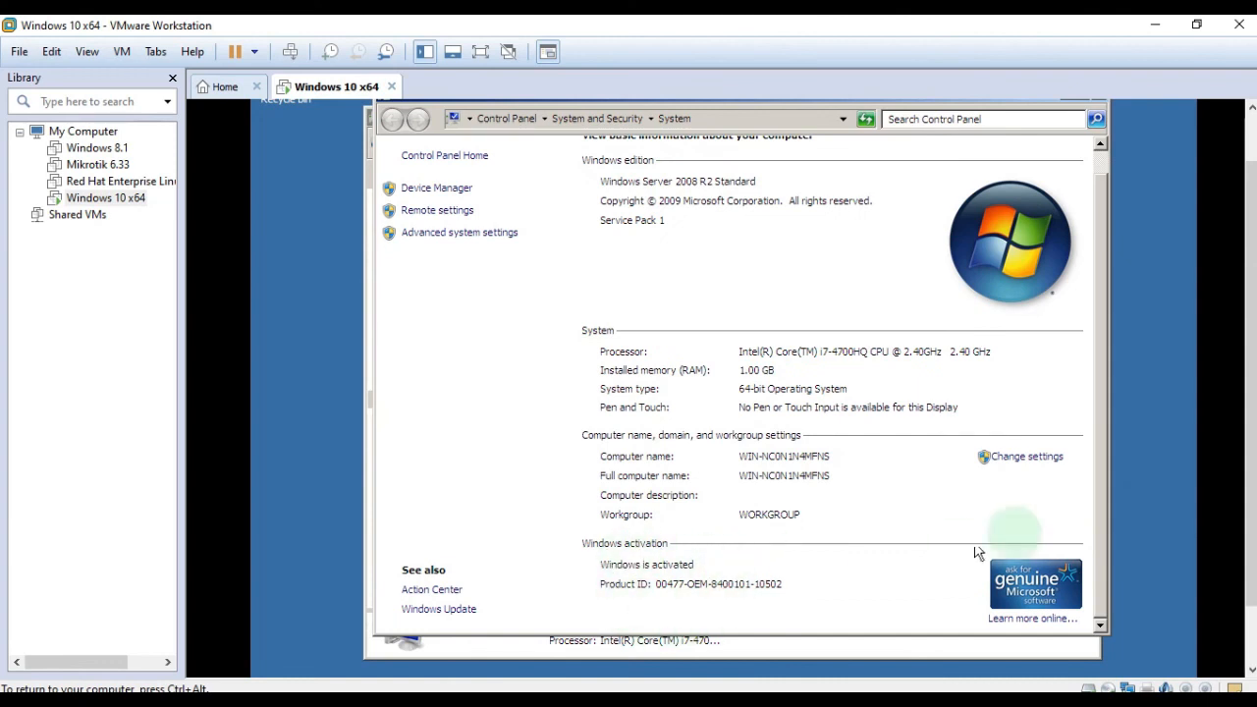
pyautogui.moveTo(1252, 435); pyautogui.dragTo(1253, 378)
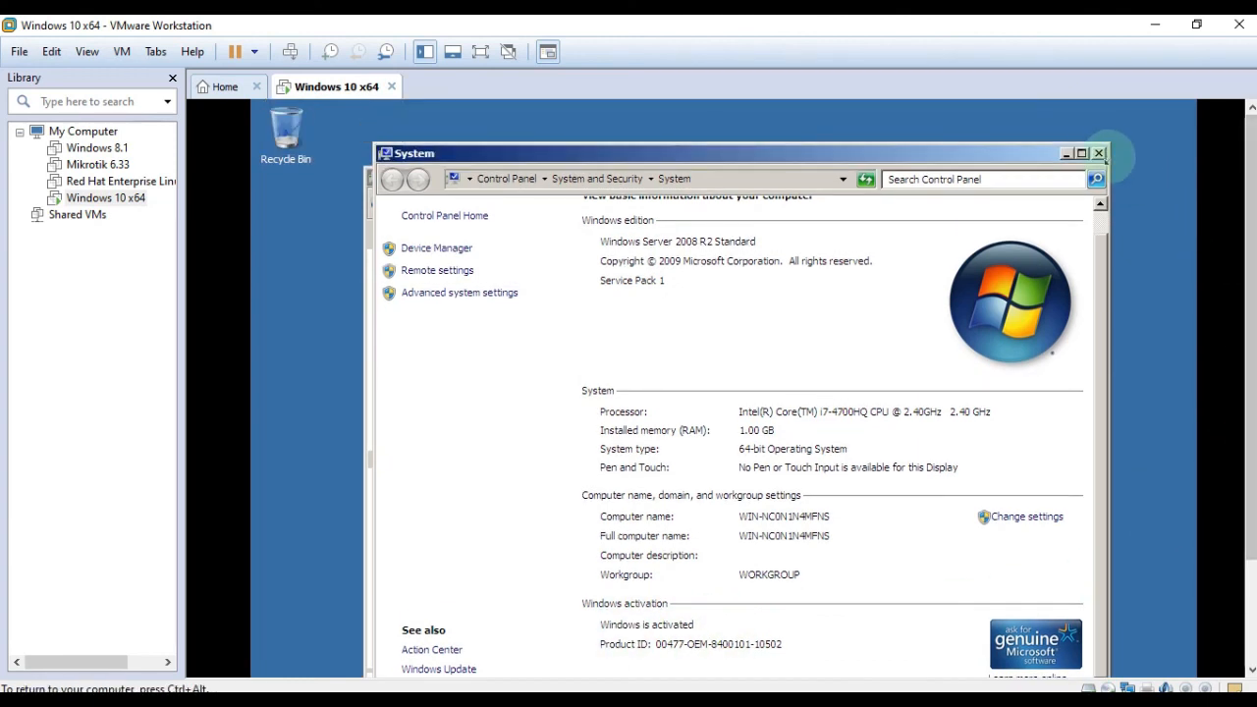
# Close the System and Computer windows and release input back to the host.
pyautogui.click(1096, 153)
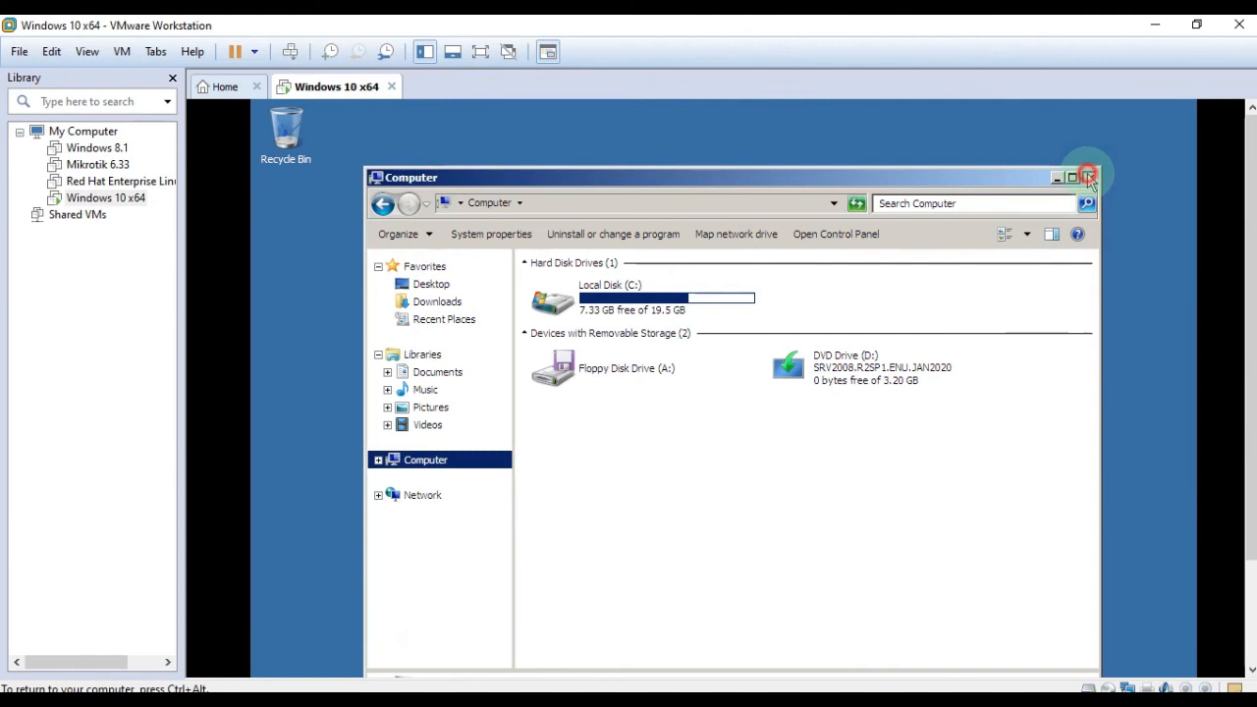
pyautogui.click(1089, 177)
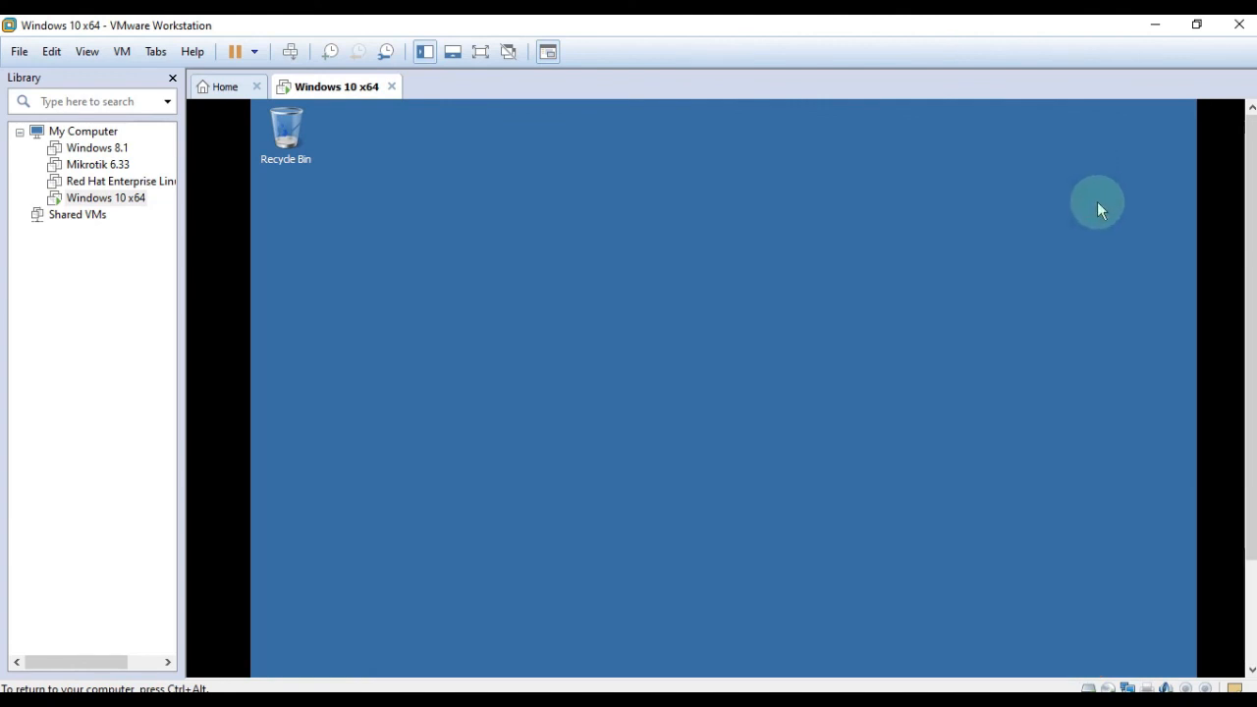
pyautogui.hotkey('ctrl', 'alt')
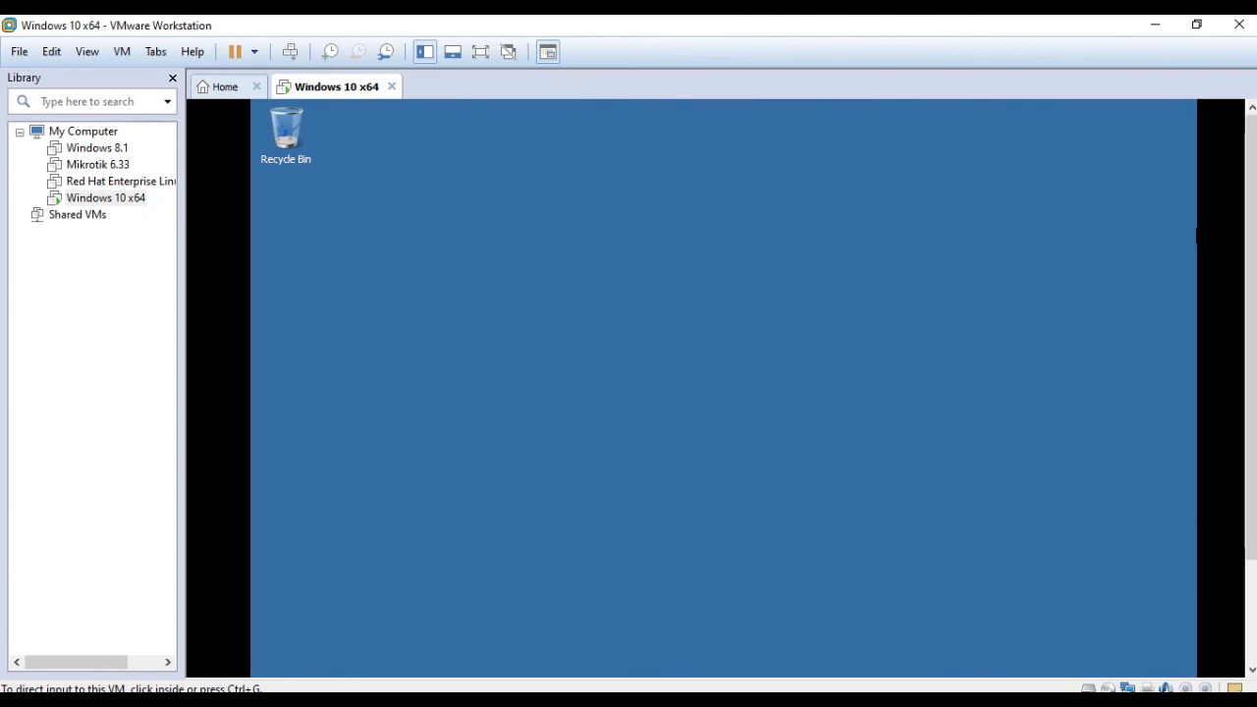